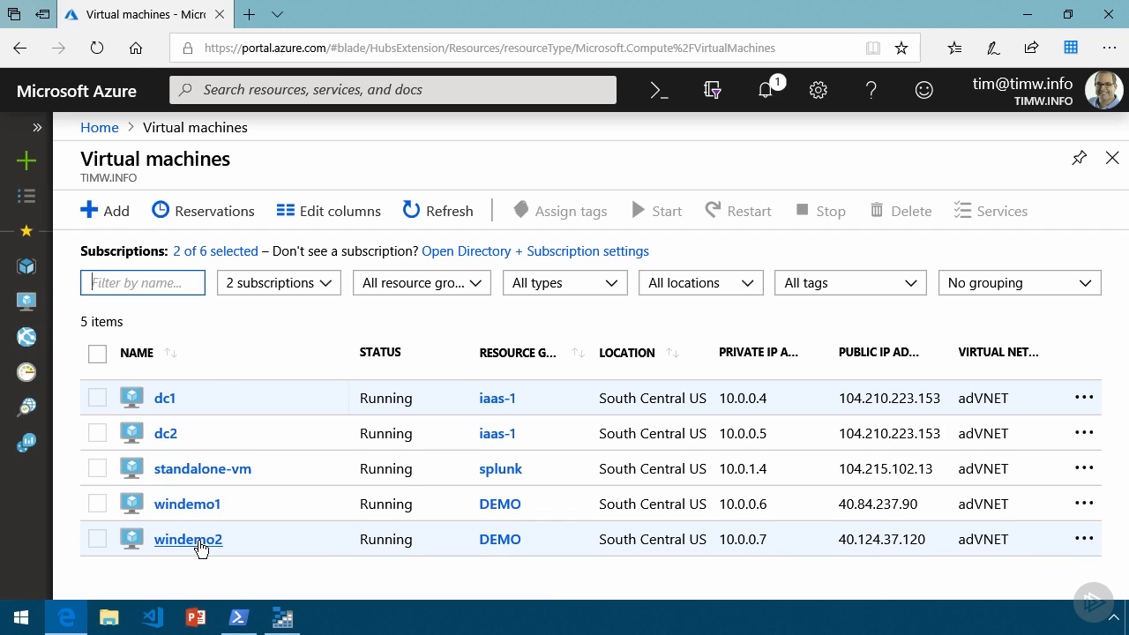
Step: Enable guest-level monitoring in the diagnostics settings of the windemo2 virtual machine
{"action": "left_click", "coordinate": [188, 539]}
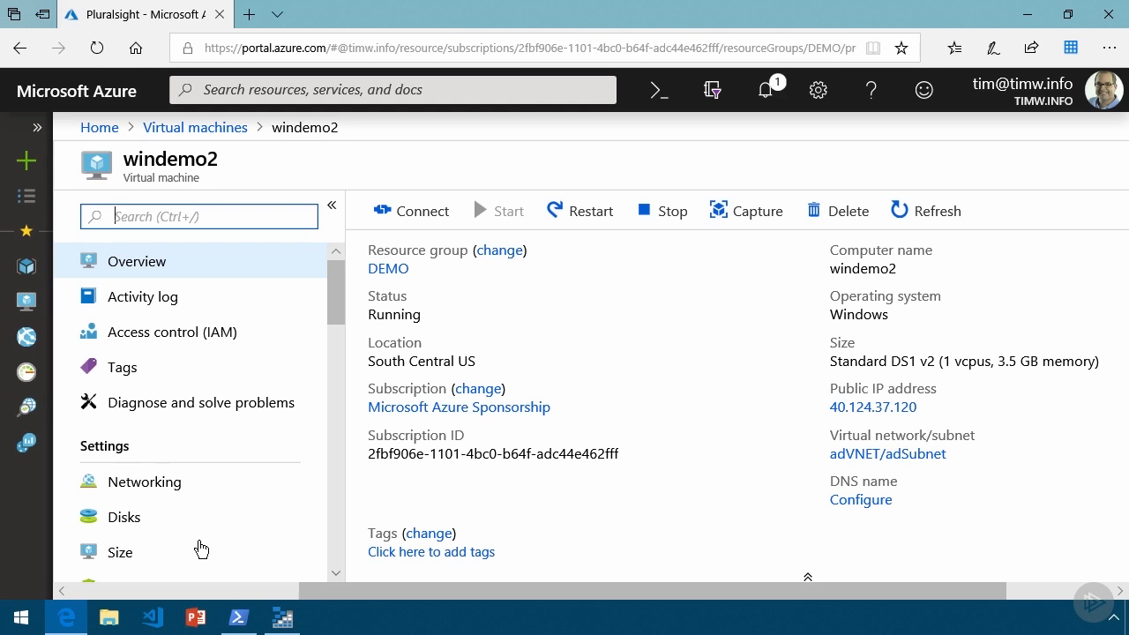
{"action": "left_click_drag", "start_coordinate": [335, 277], "coordinate": [336, 472]}
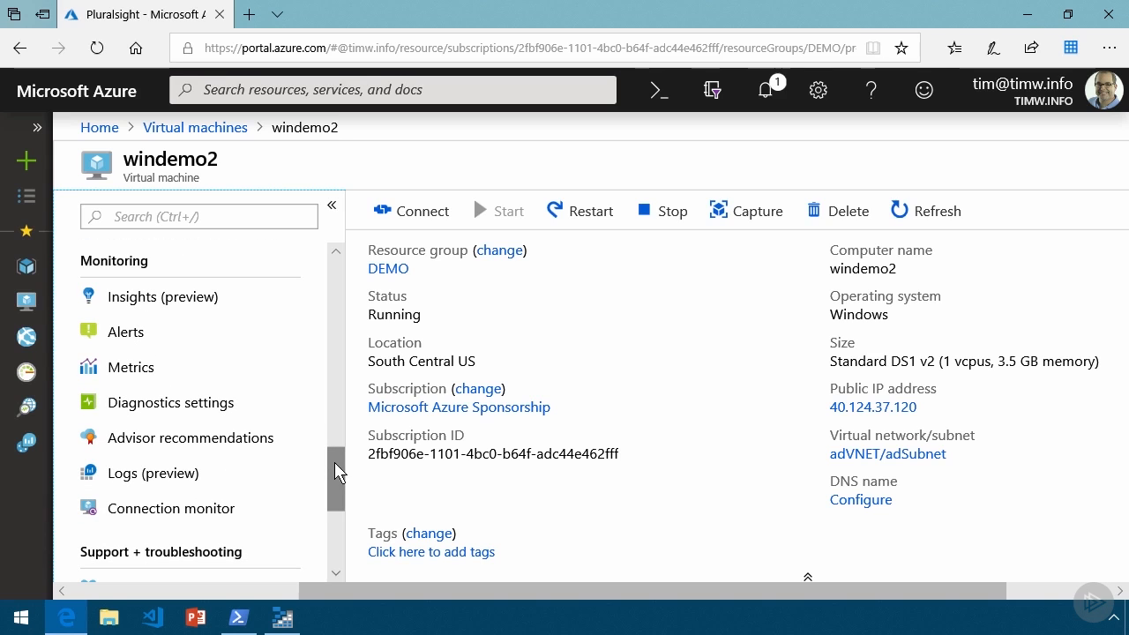
{"action": "left_click", "coordinate": [195, 408]}
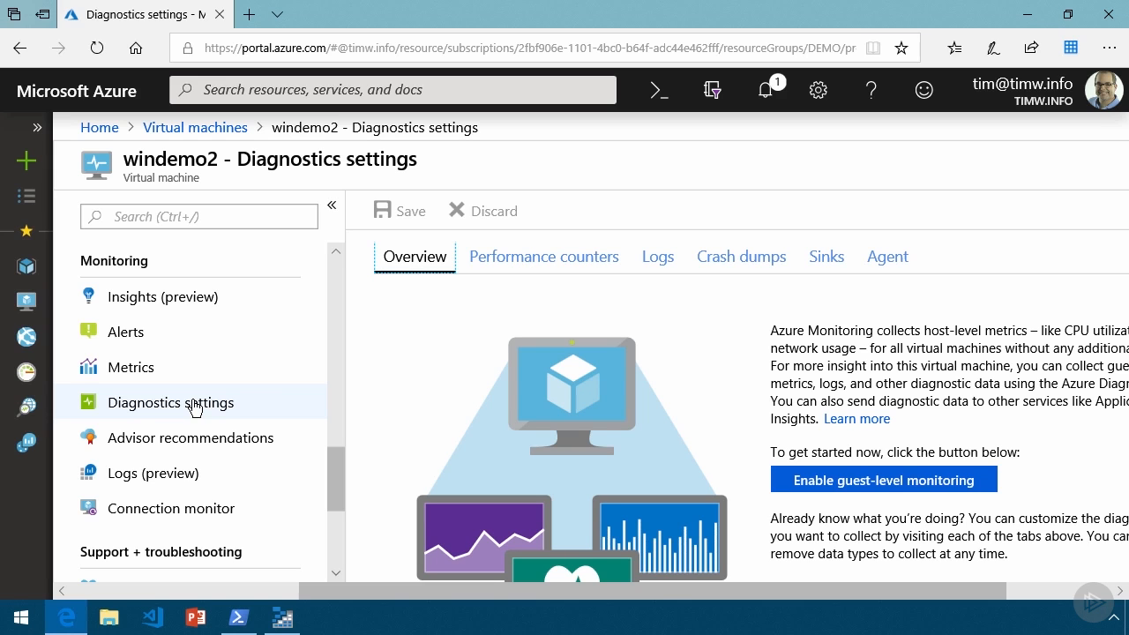
{"action": "left_click_drag", "start_coordinate": [650, 600], "coordinate": [794, 603]}
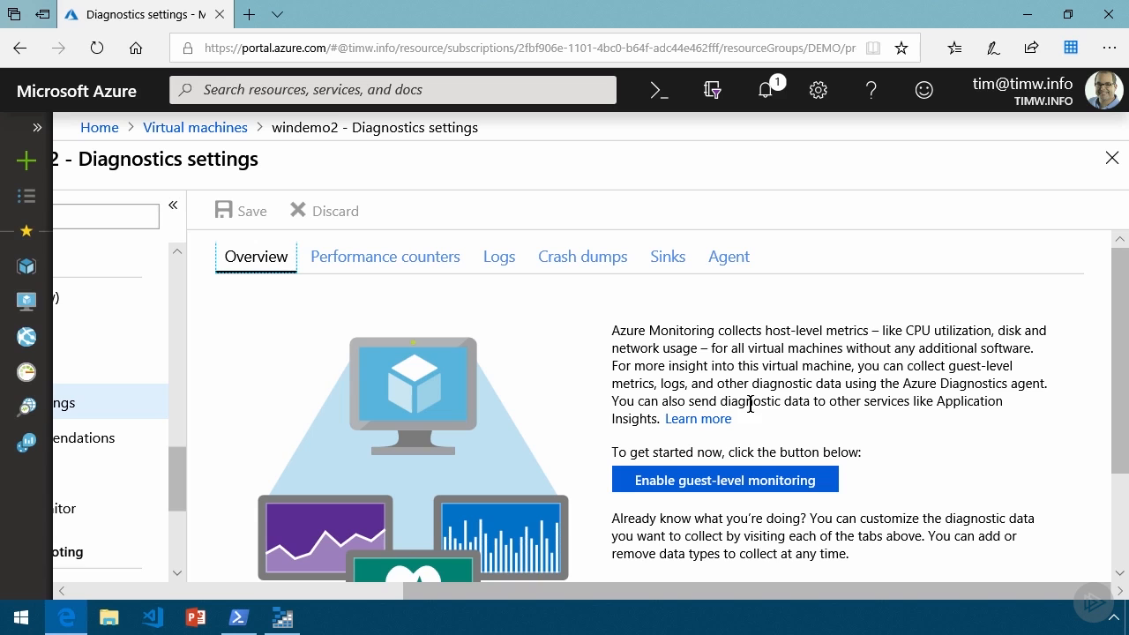
{"action": "left_click", "coordinate": [749, 484]}
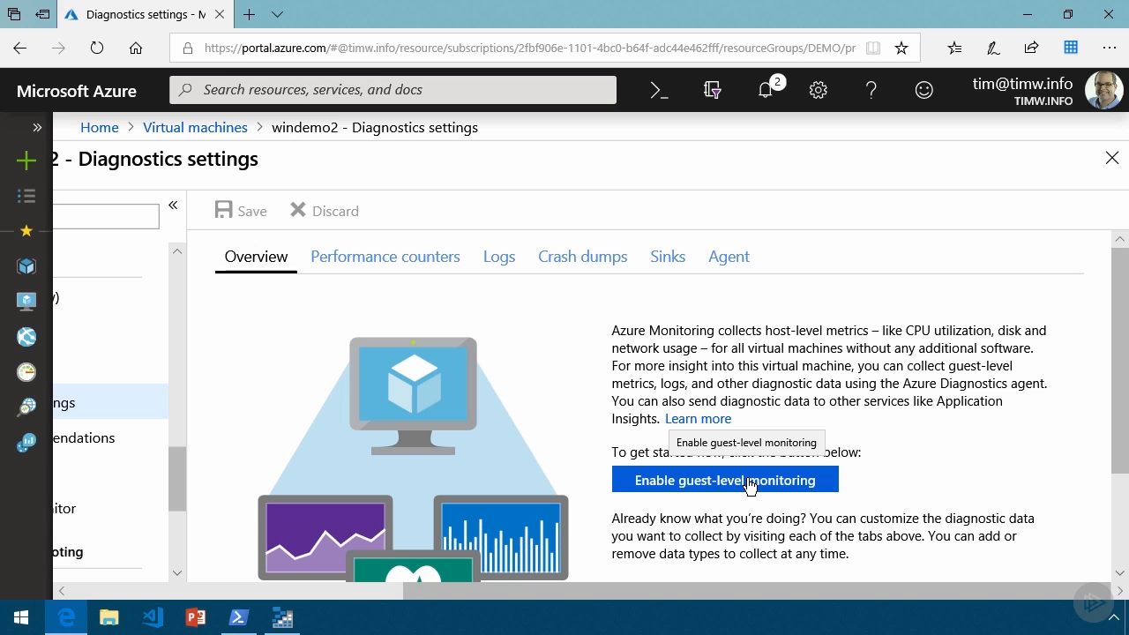
{"action": "left_click", "coordinate": [906, 402]}
{"action": "left_click", "coordinate": [755, 485]}
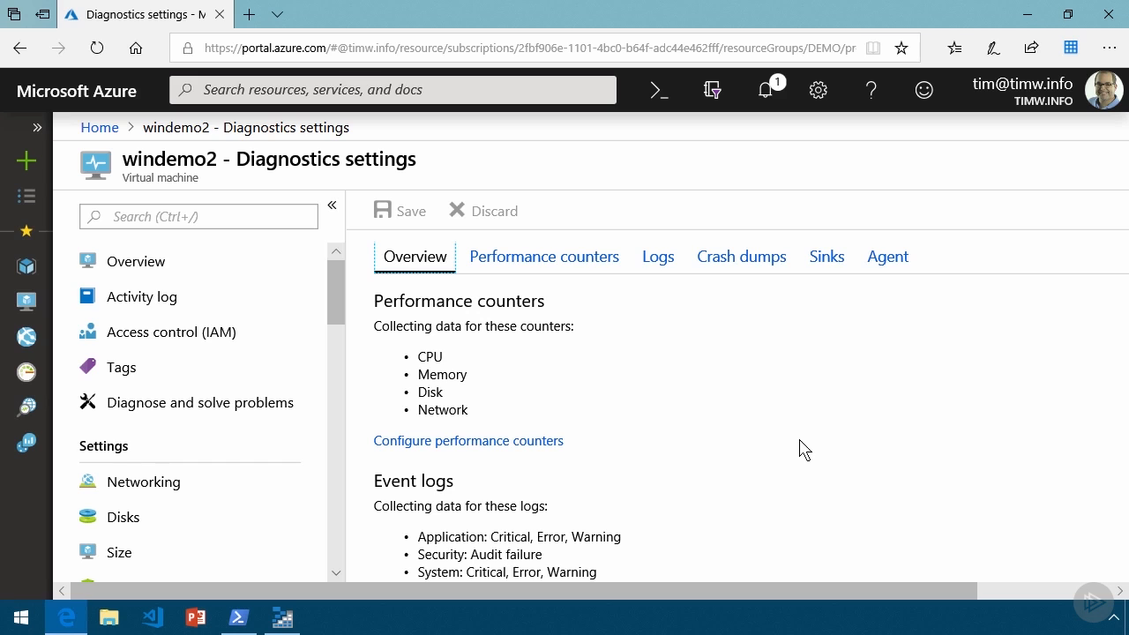
Step: Review the diagnostics overview for windemo2, from performance counters and event logs through directories, crash dumps and sinks
{"action": "scroll", "coordinate": [644, 352], "scroll_direction": "down", "scroll_amount": 3}
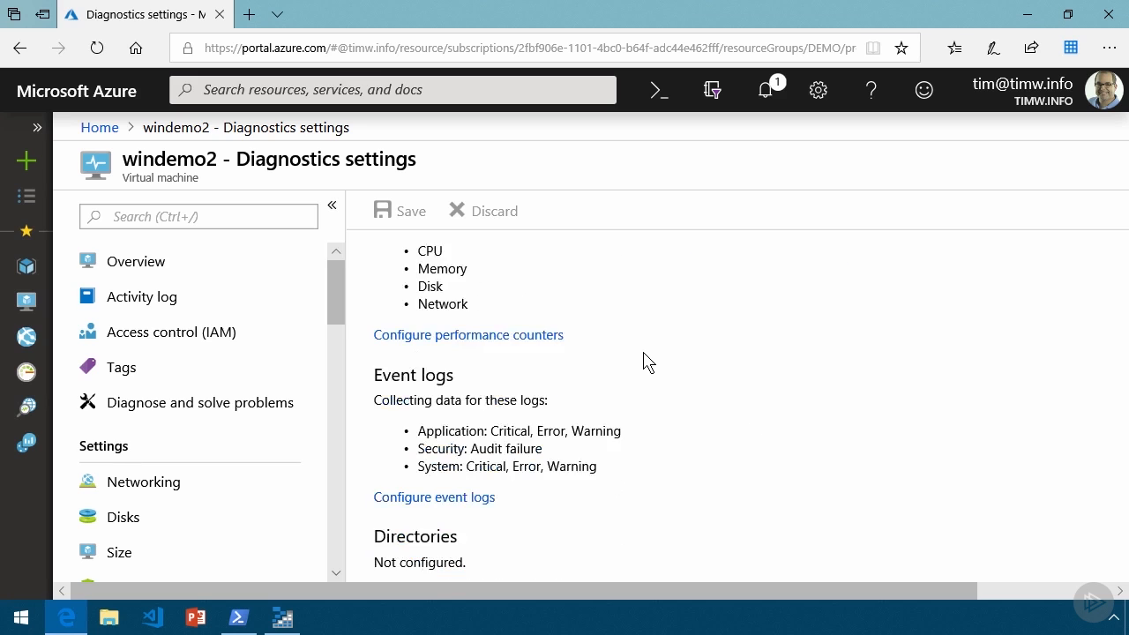
{"action": "scroll", "coordinate": [684, 390], "scroll_direction": "up", "scroll_amount": 3}
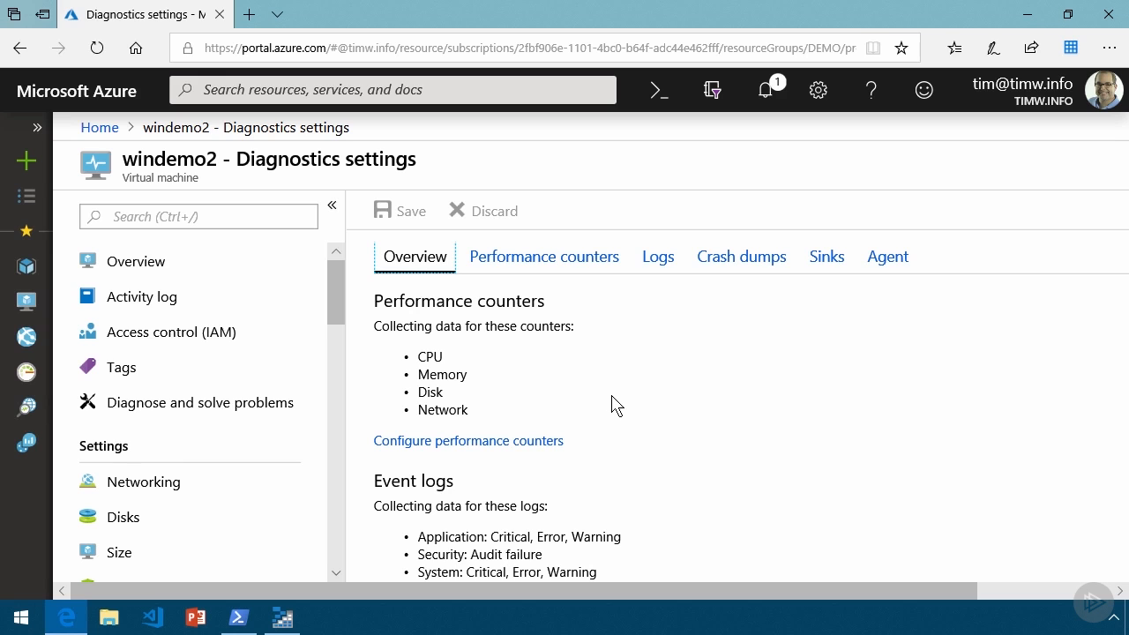
{"action": "scroll", "coordinate": [623, 412], "scroll_direction": "down", "scroll_amount": 1}
{"action": "scroll", "coordinate": [623, 412], "scroll_direction": "down", "scroll_amount": 4}
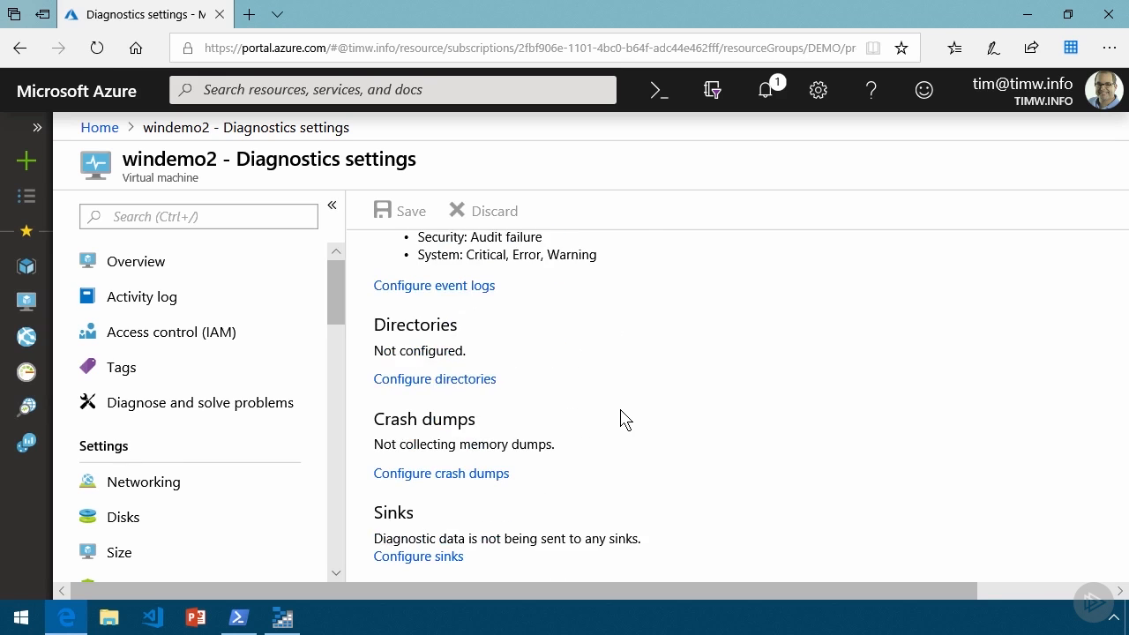
{"action": "scroll", "coordinate": [623, 418], "scroll_direction": "up", "scroll_amount": 5}
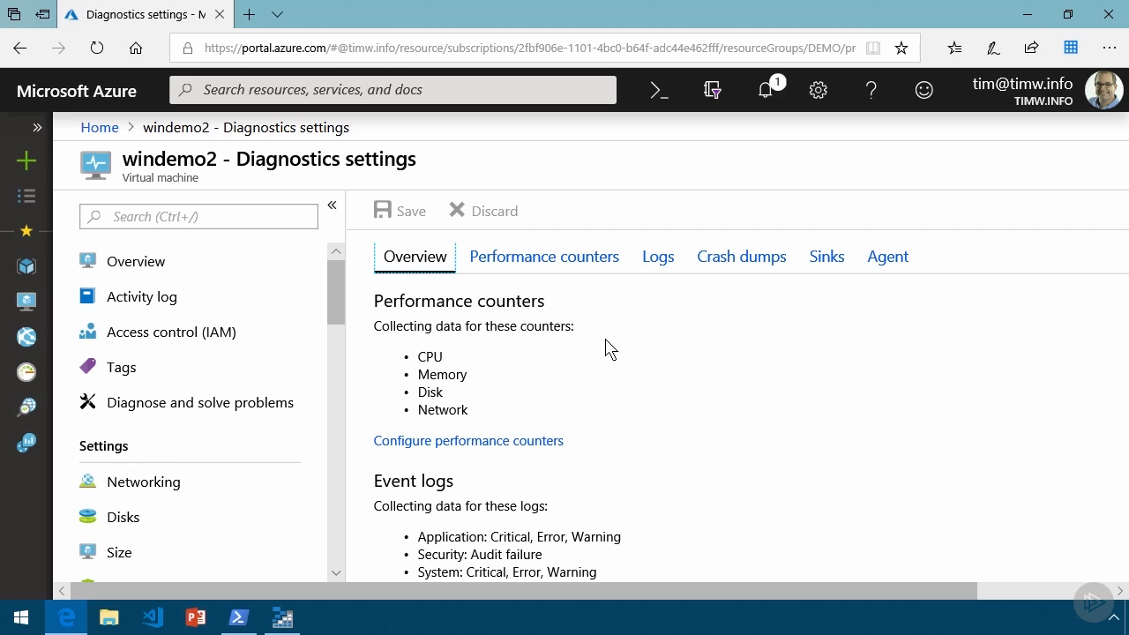
Step: Examine windemo2's performance counter selection, event log levels and crash dump collection setting
{"action": "left_click", "coordinate": [563, 266]}
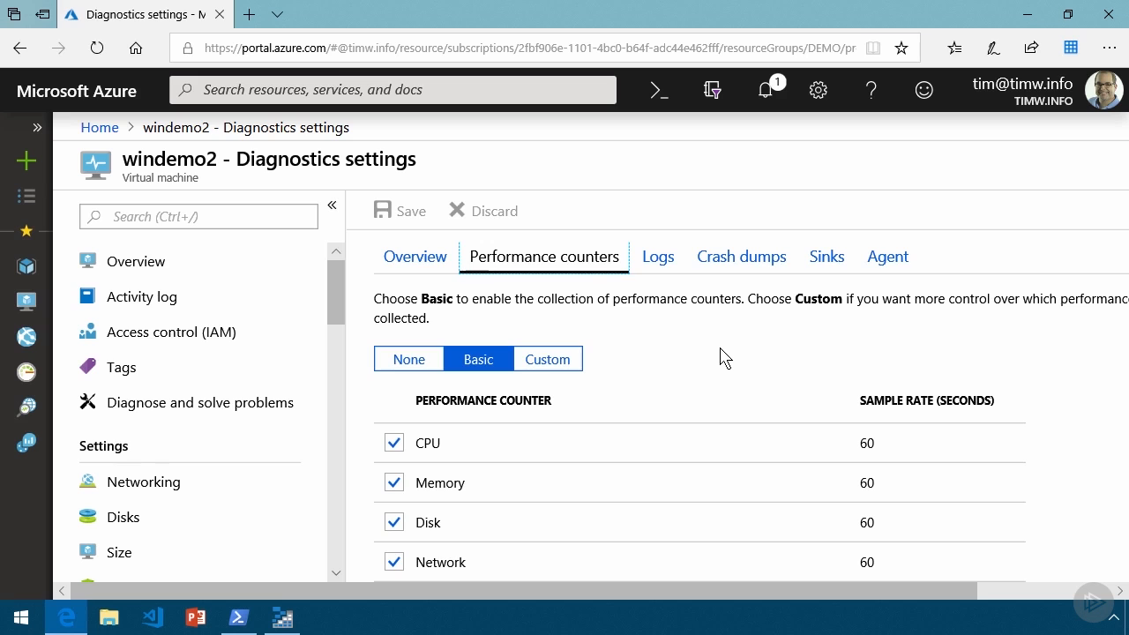
{"action": "scroll", "coordinate": [724, 357], "scroll_direction": "down", "scroll_amount": 1}
{"action": "scroll", "coordinate": [723, 358], "scroll_direction": "down", "scroll_amount": 2}
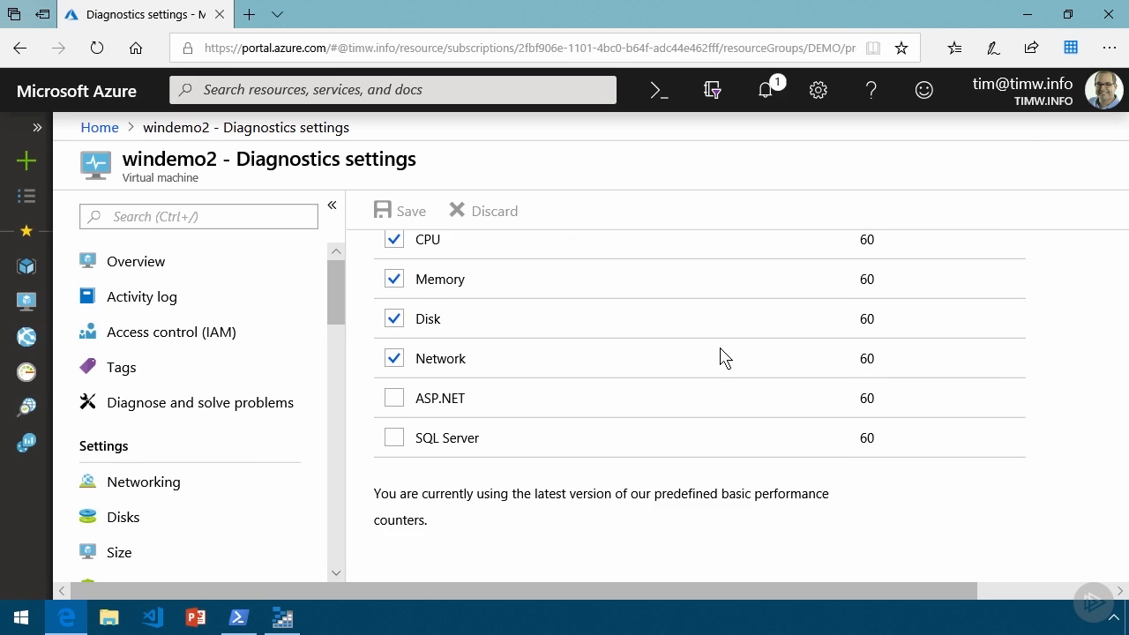
{"action": "scroll", "coordinate": [723, 357], "scroll_direction": "up", "scroll_amount": 3}
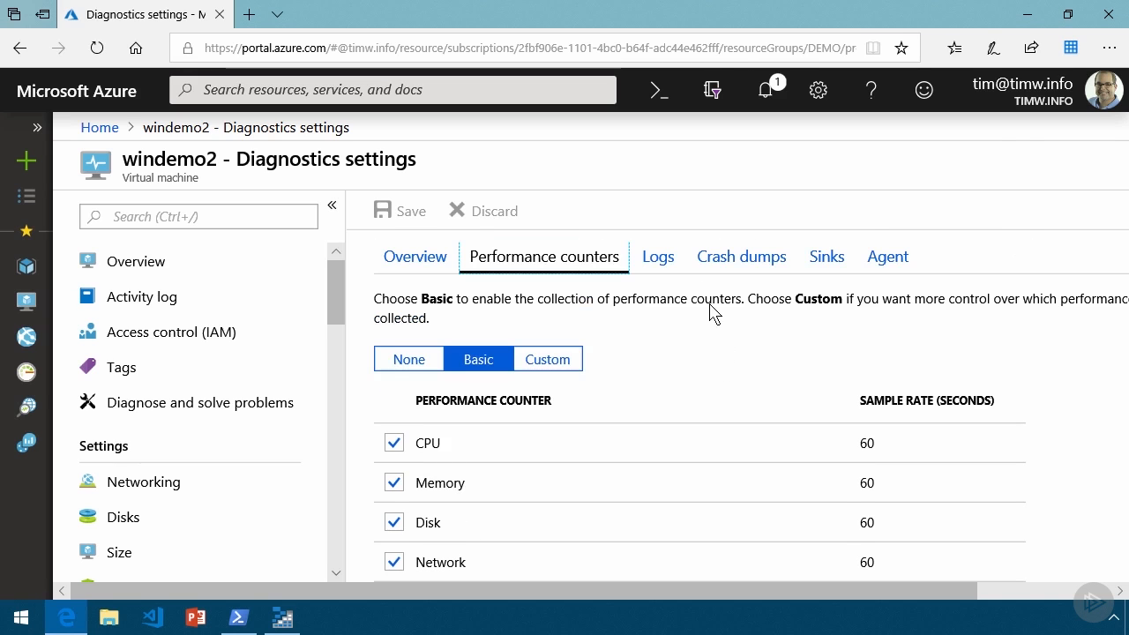
{"action": "left_click", "coordinate": [665, 260]}
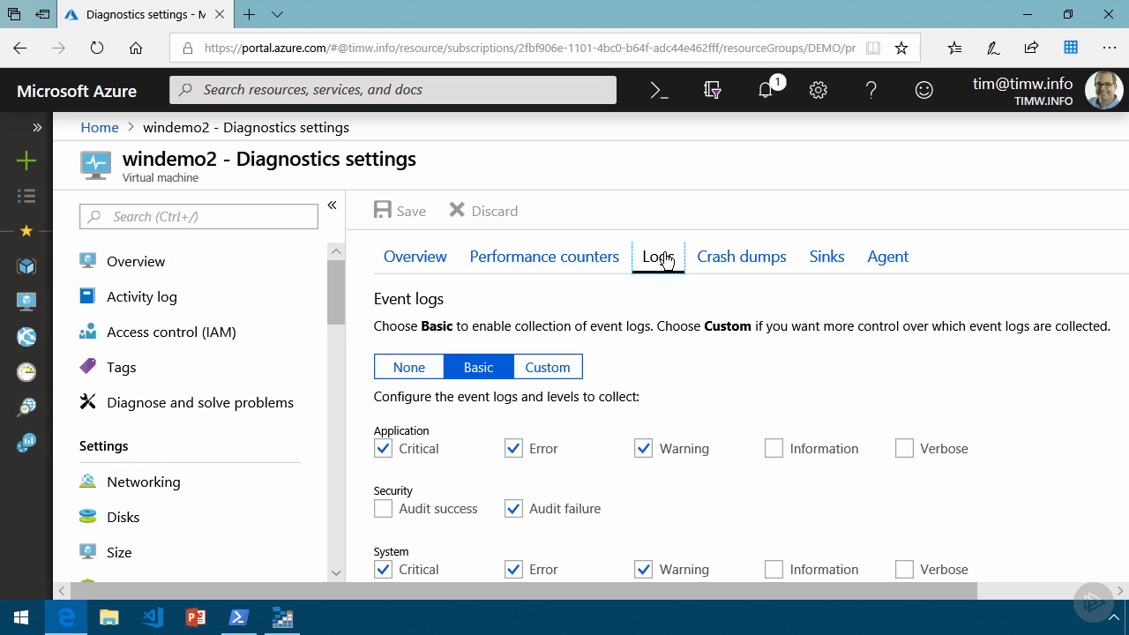
{"action": "left_click", "coordinate": [757, 258]}
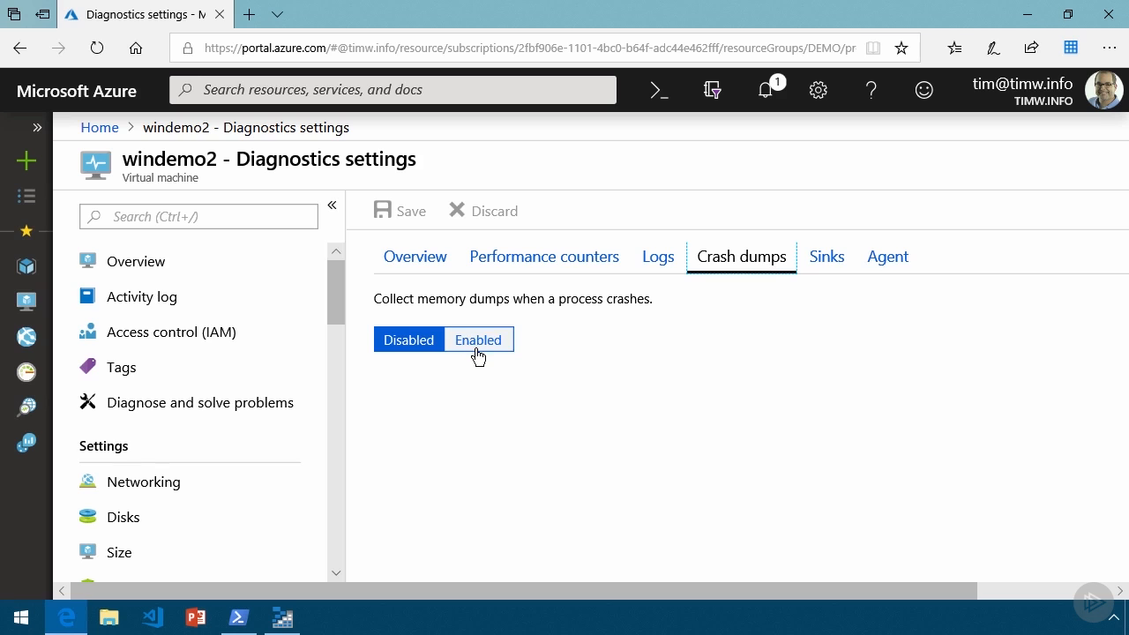
Step: In the Sinks settings, try enabling sending diagnostic data to Application Insights, and set it back to Disabled
{"action": "left_click", "coordinate": [830, 256]}
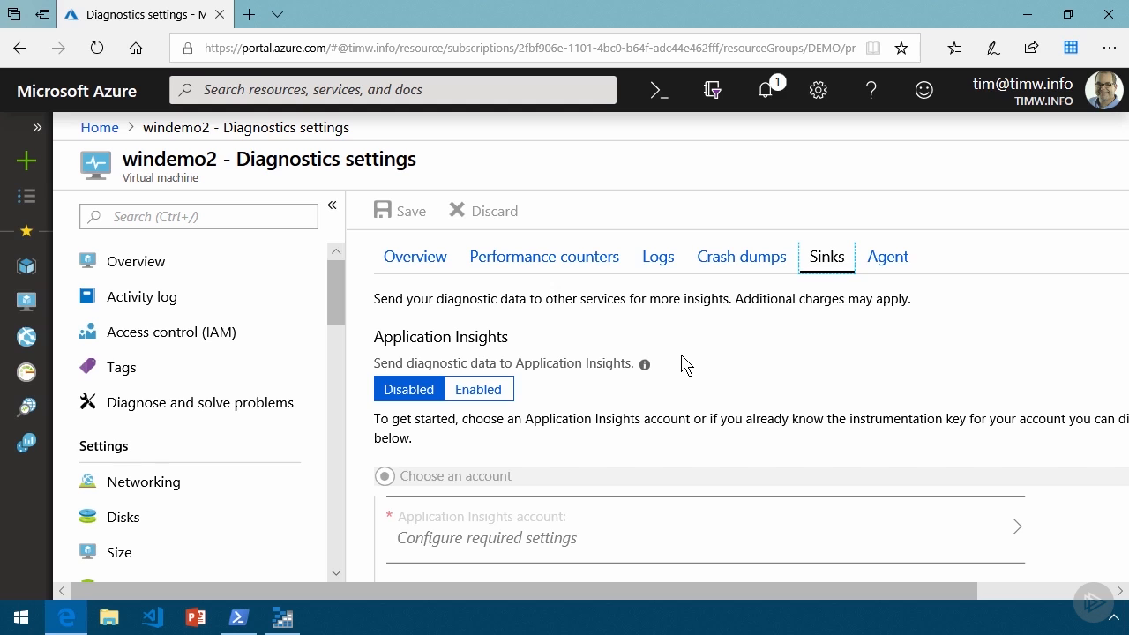
{"action": "scroll", "coordinate": [681, 365], "scroll_direction": "down", "scroll_amount": 2}
{"action": "scroll", "coordinate": [681, 366], "scroll_direction": "up", "scroll_amount": 2}
{"action": "left_click", "coordinate": [490, 391]}
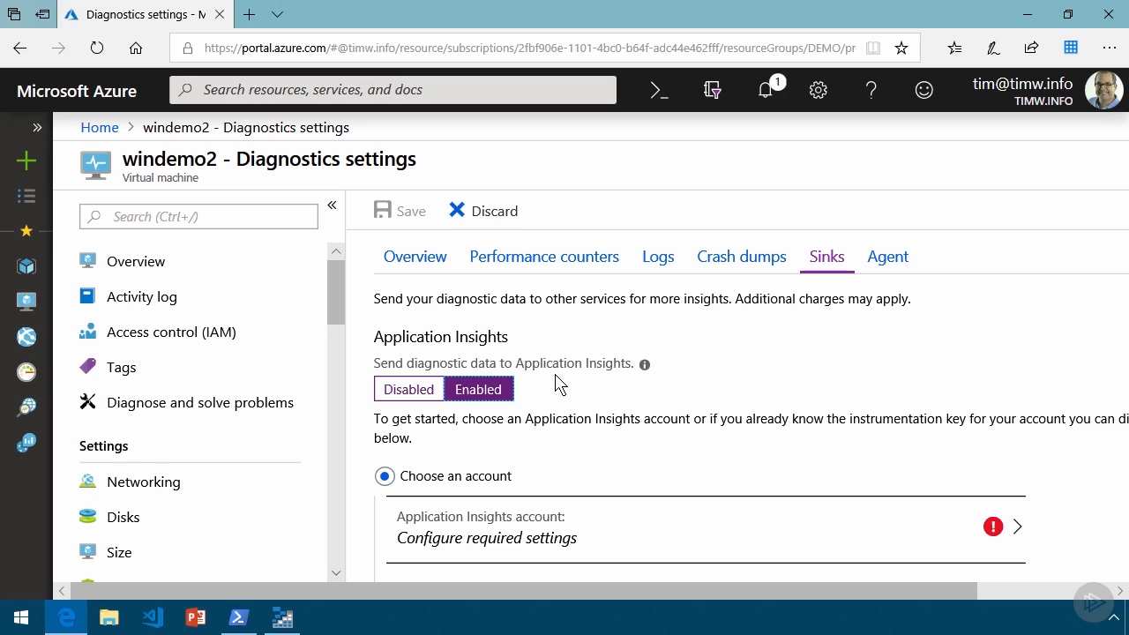
{"action": "left_click", "coordinate": [408, 389]}
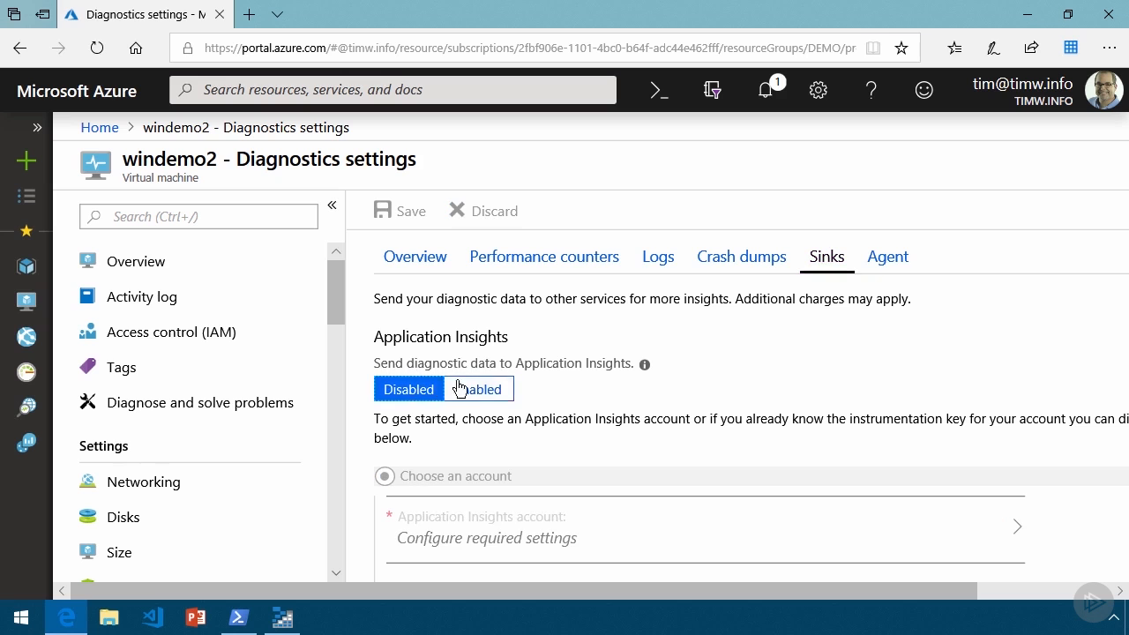
Step: Review the Azure Diagnostics agent options, change the storage account to twcloudshell, and save the diagnostics settings
{"action": "left_click", "coordinate": [904, 261]}
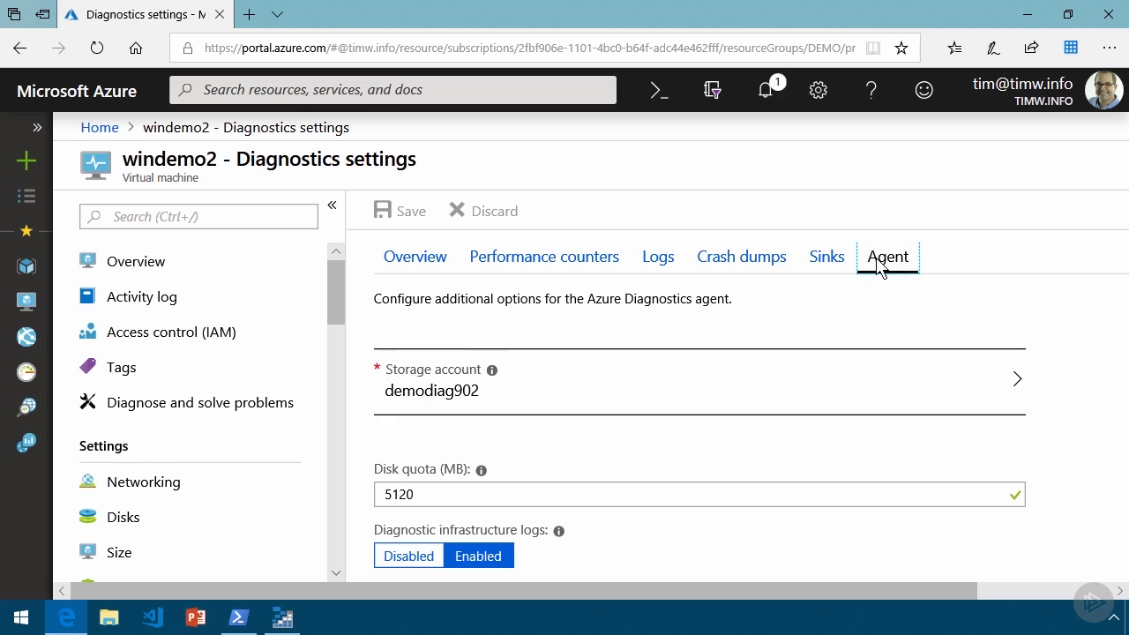
{"action": "scroll", "coordinate": [805, 336], "scroll_direction": "down", "scroll_amount": 2}
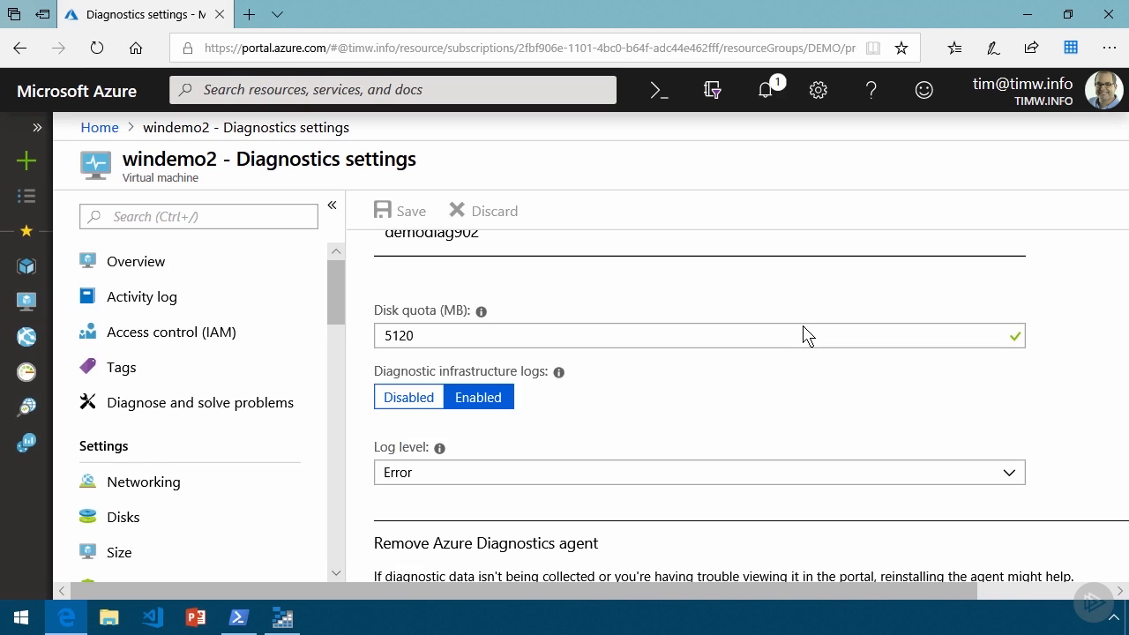
{"action": "scroll", "coordinate": [803, 331], "scroll_direction": "down", "scroll_amount": 2}
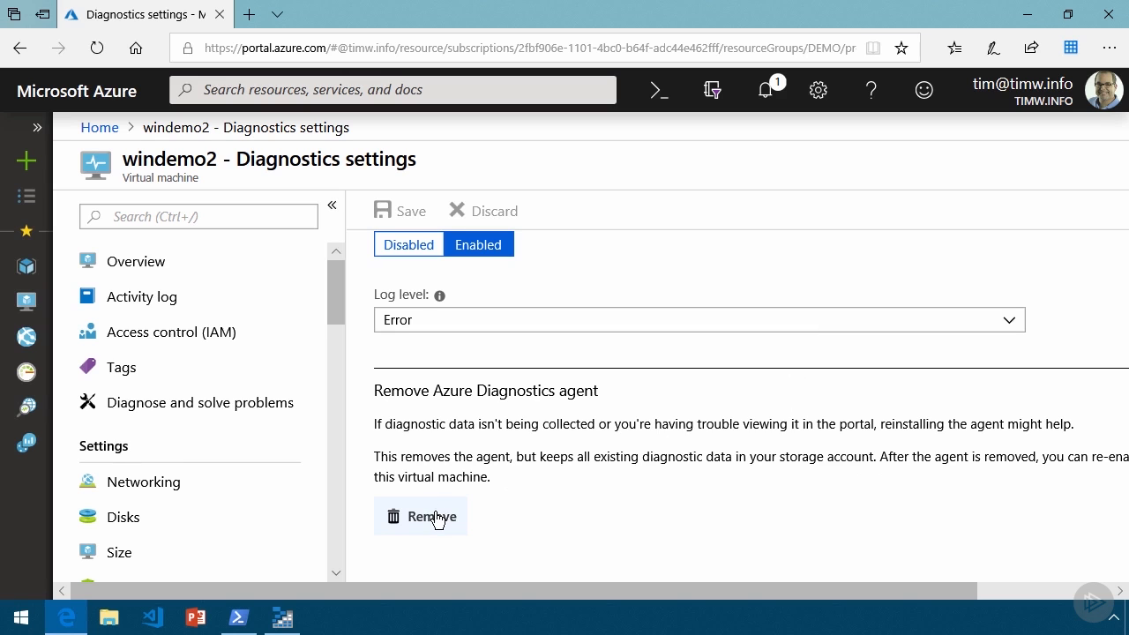
{"action": "scroll", "coordinate": [481, 508], "scroll_direction": "up", "scroll_amount": 3}
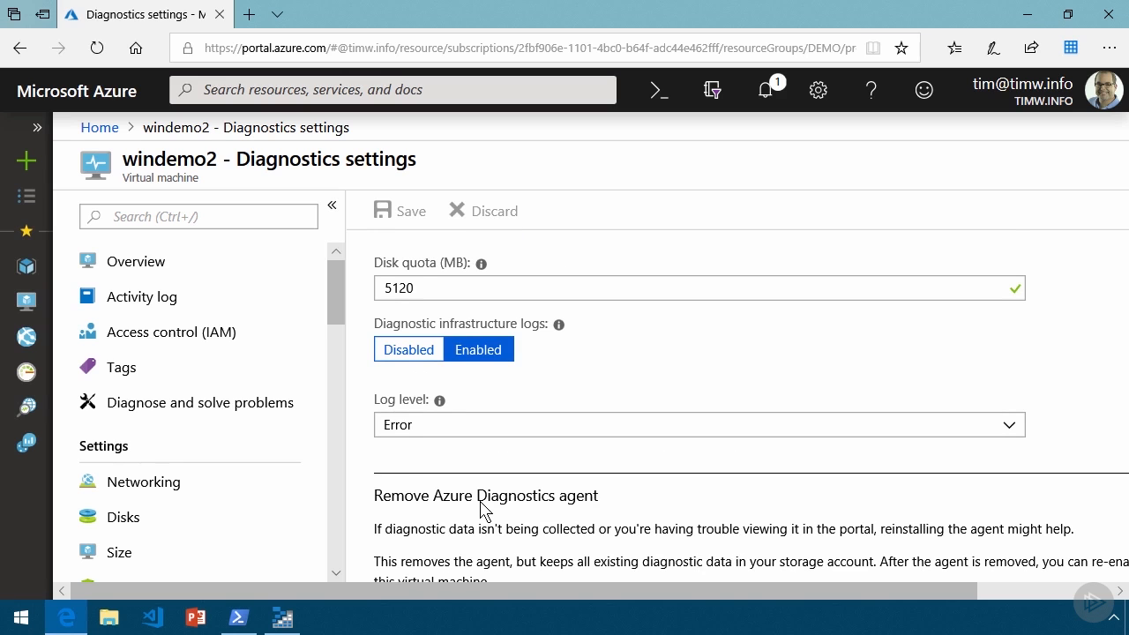
{"action": "scroll", "coordinate": [479, 502], "scroll_direction": "up", "scroll_amount": 3}
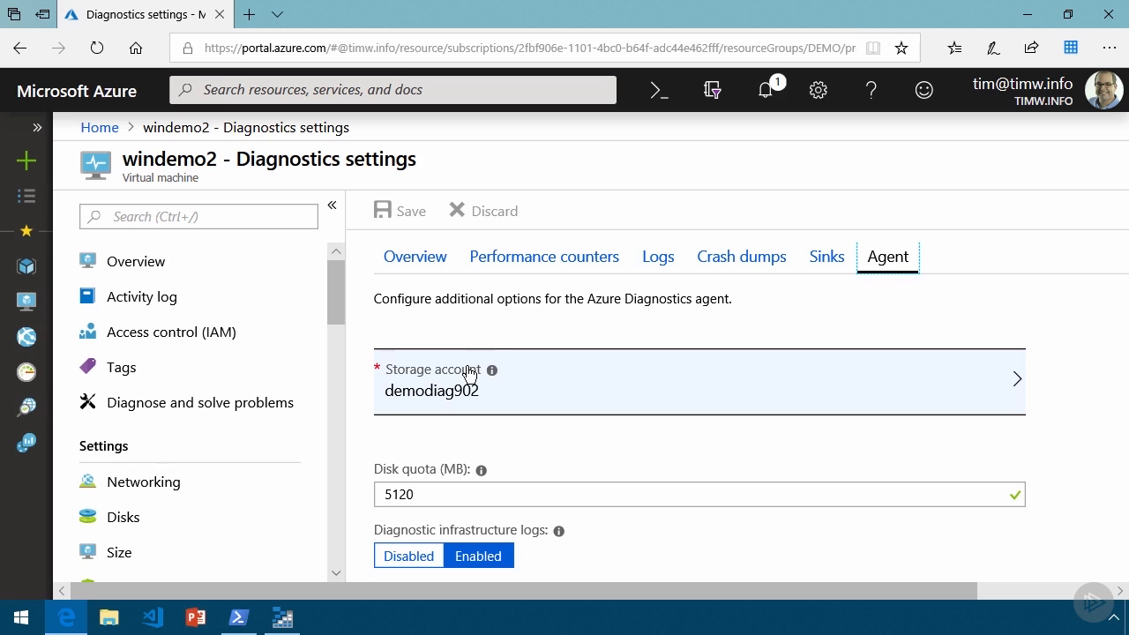
{"action": "left_click", "coordinate": [529, 380]}
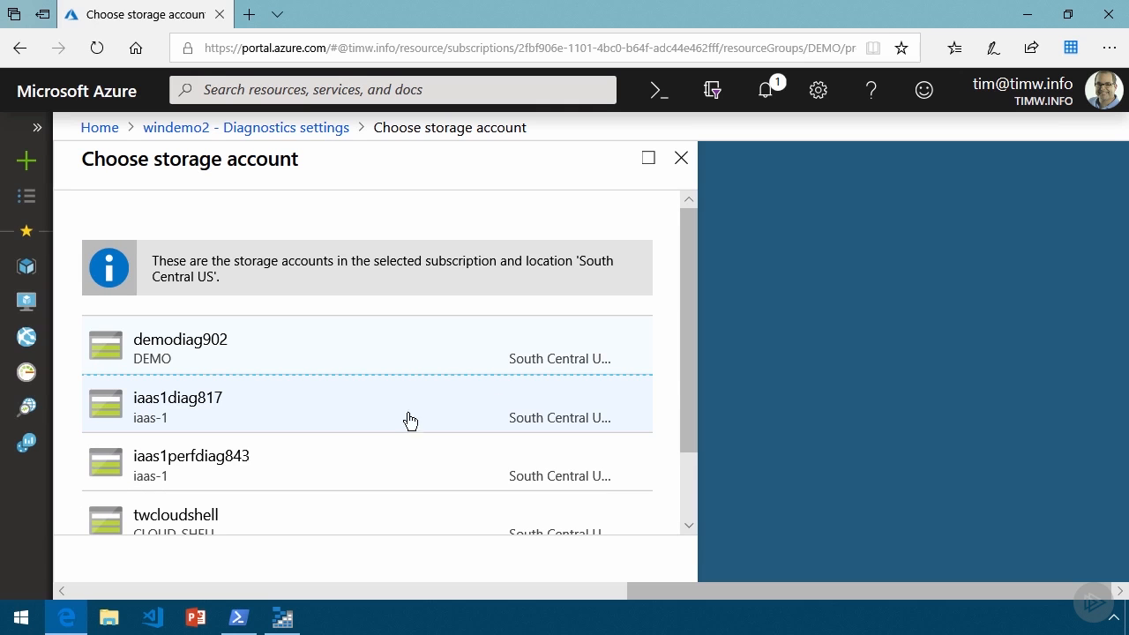
{"action": "left_click", "coordinate": [206, 519]}
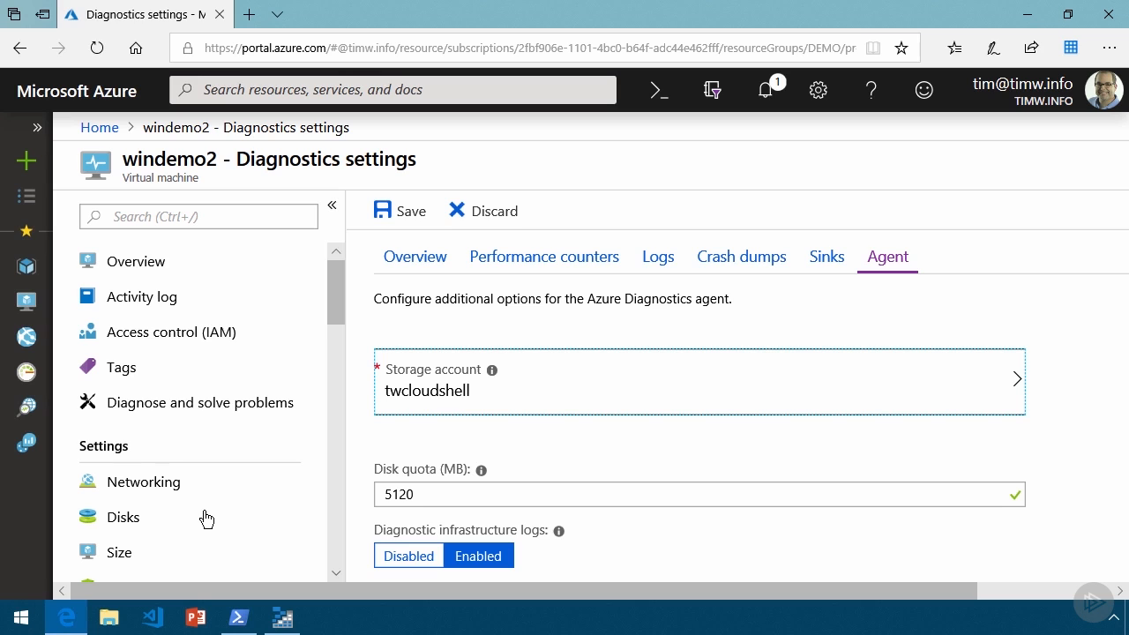
{"action": "left_click", "coordinate": [414, 211]}
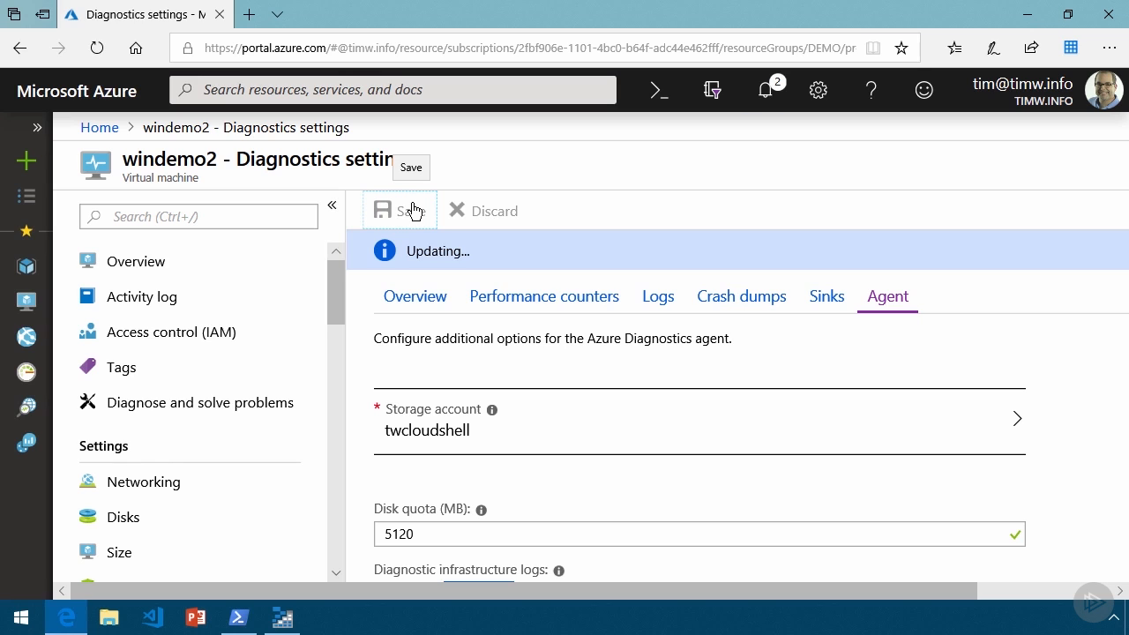
Step: Open the diagnostics logs of the psdemoapp001 App Service and examine the logging switches and log download details
{"action": "left_click", "coordinate": [22, 339]}
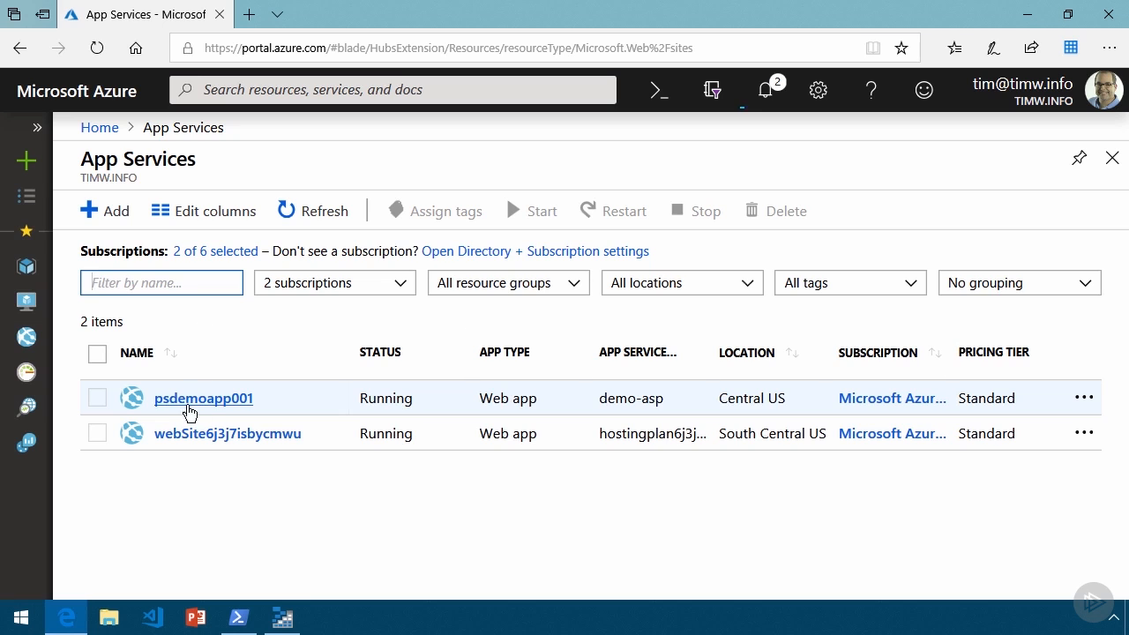
{"action": "left_click", "coordinate": [190, 399]}
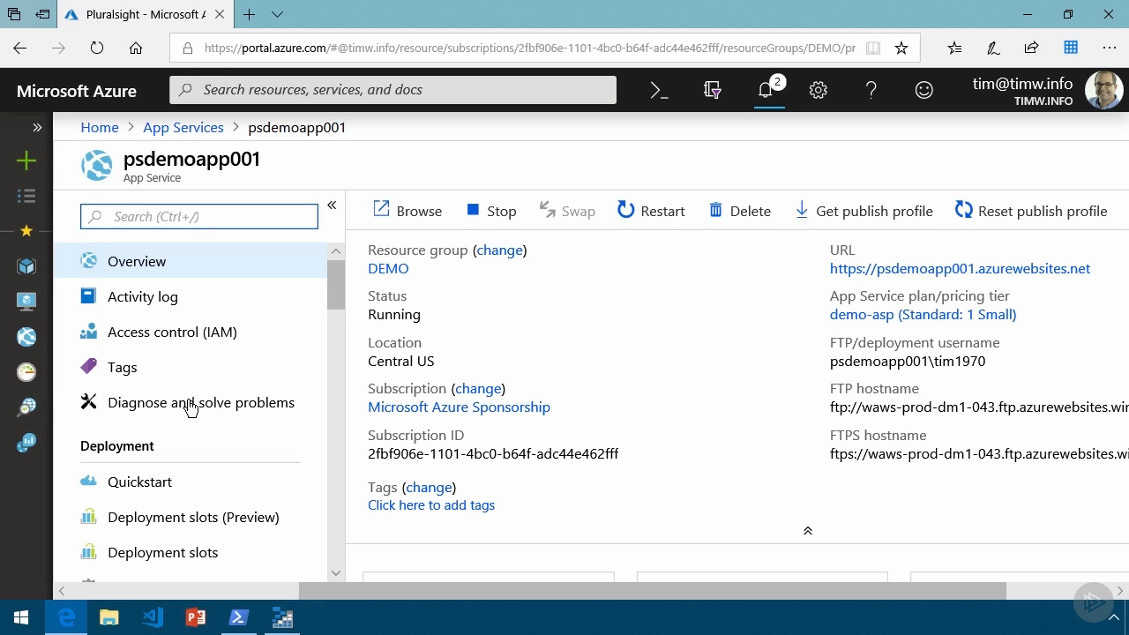
{"action": "left_click_drag", "start_coordinate": [335, 280], "coordinate": [361, 538]}
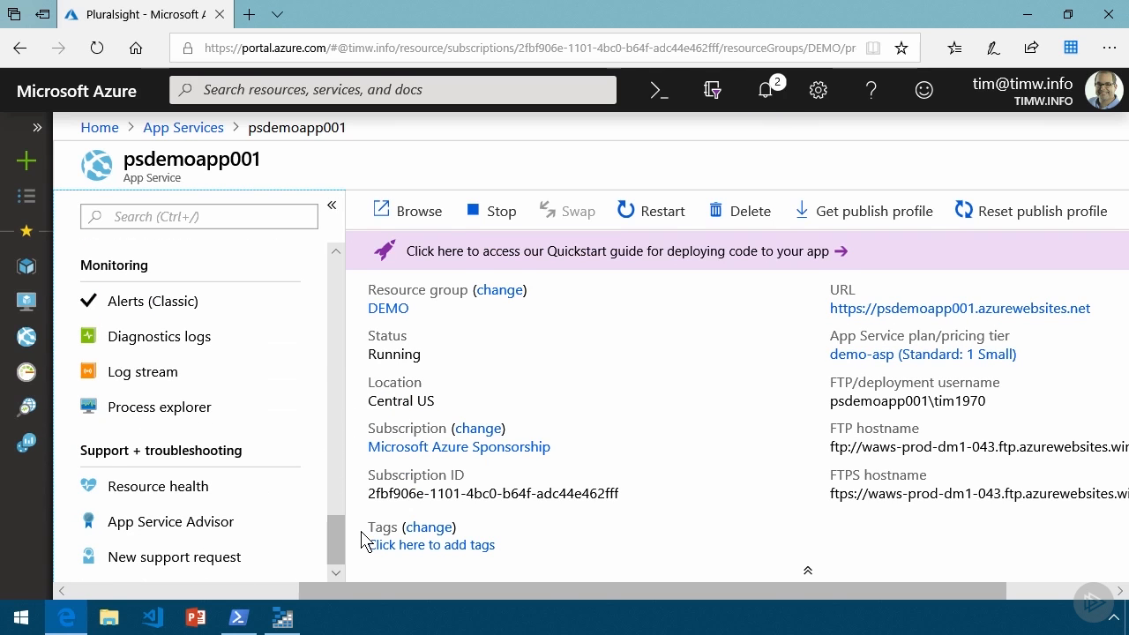
{"action": "left_click", "coordinate": [171, 342]}
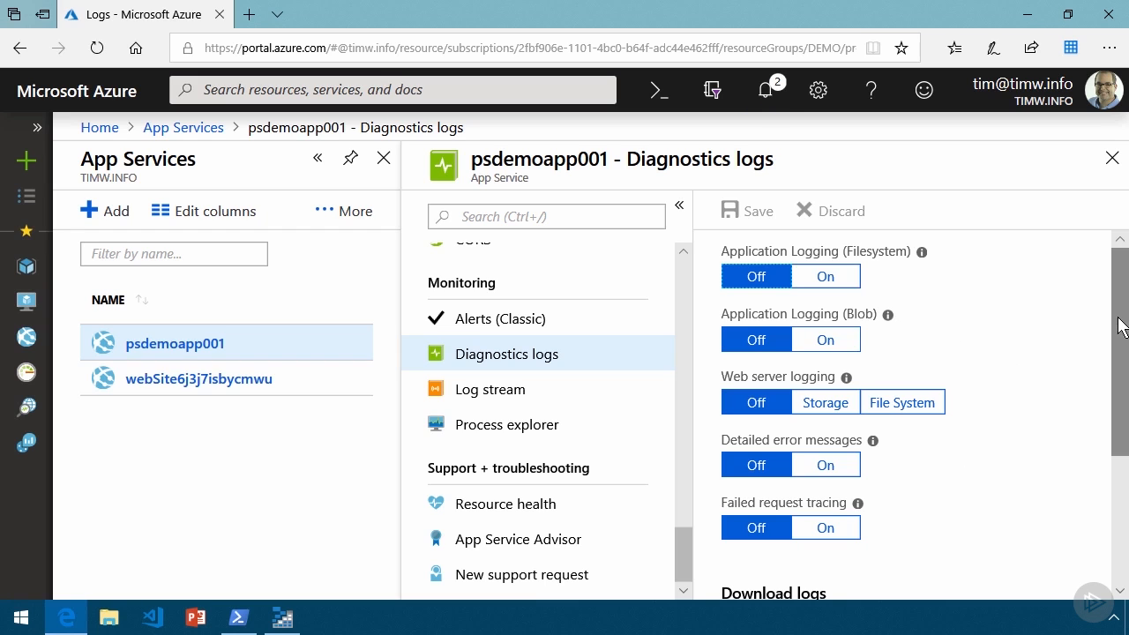
{"action": "left_click_drag", "start_coordinate": [1120, 327], "coordinate": [1113, 463]}
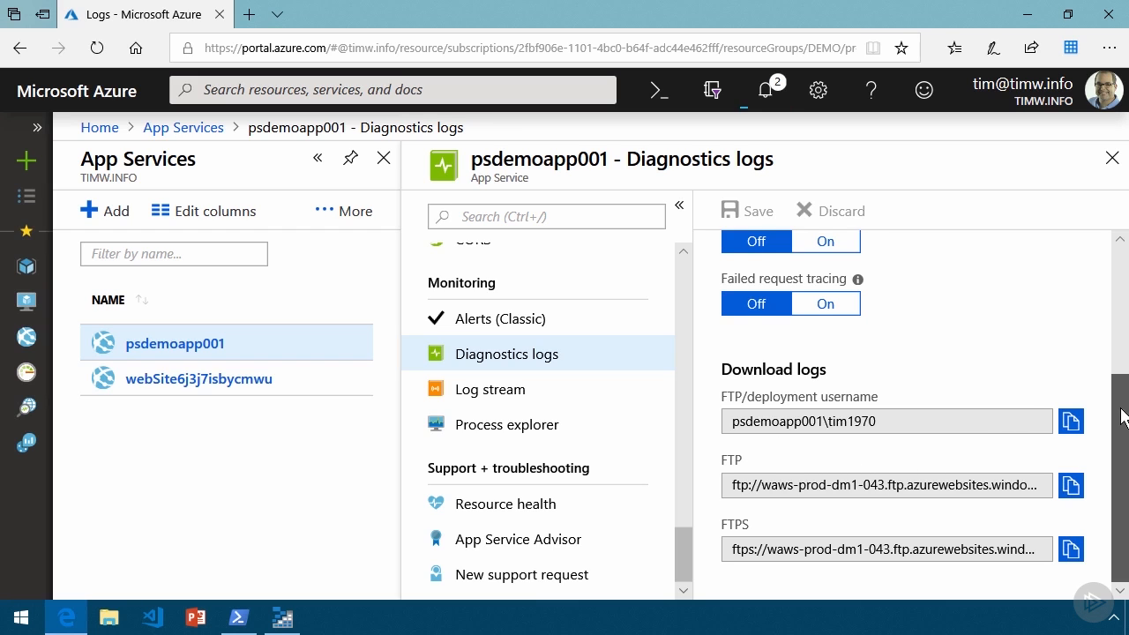
{"action": "left_click_drag", "start_coordinate": [1123, 417], "coordinate": [1119, 272]}
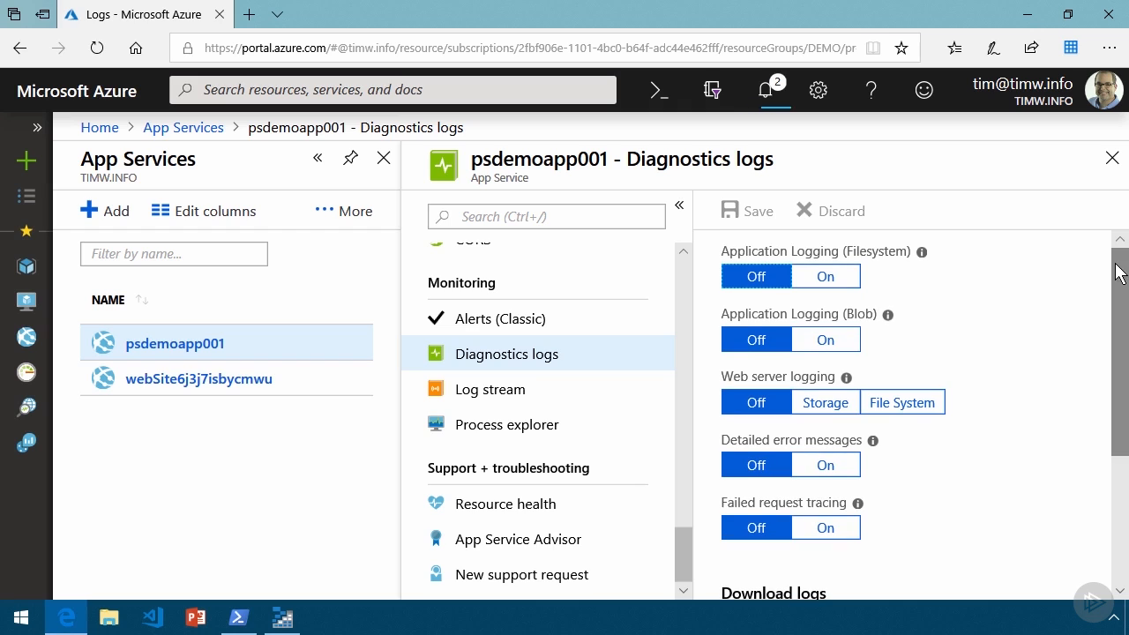
Step: Find the "application" settings of psdemoapp001 and open its Application Insights page
{"action": "left_click", "coordinate": [558, 216]}
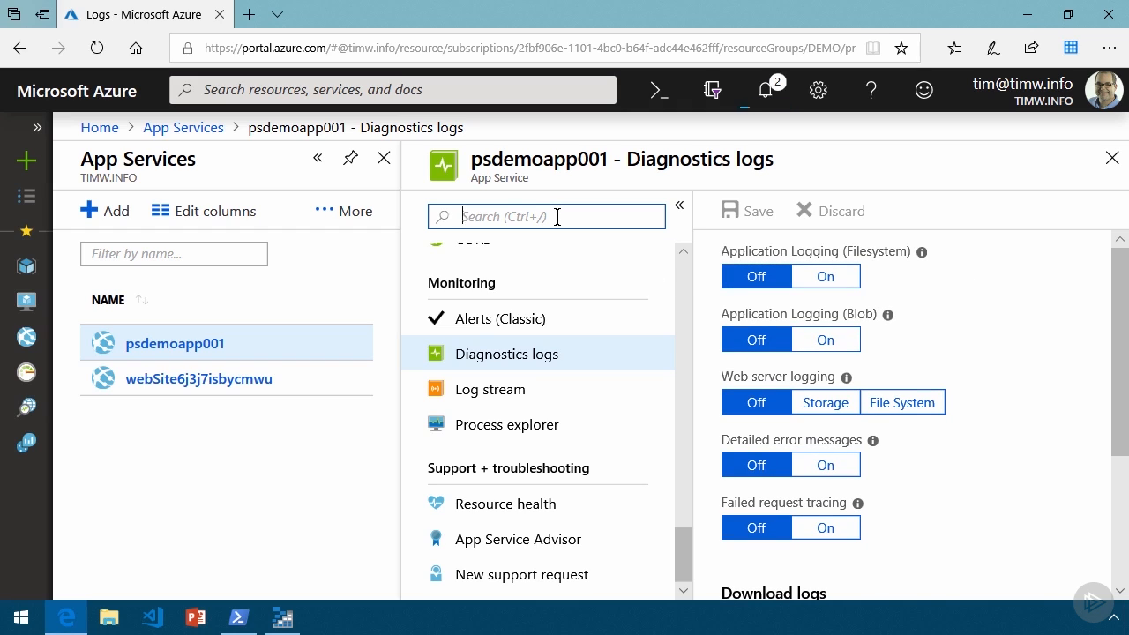
{"action": "type", "text": "application"}
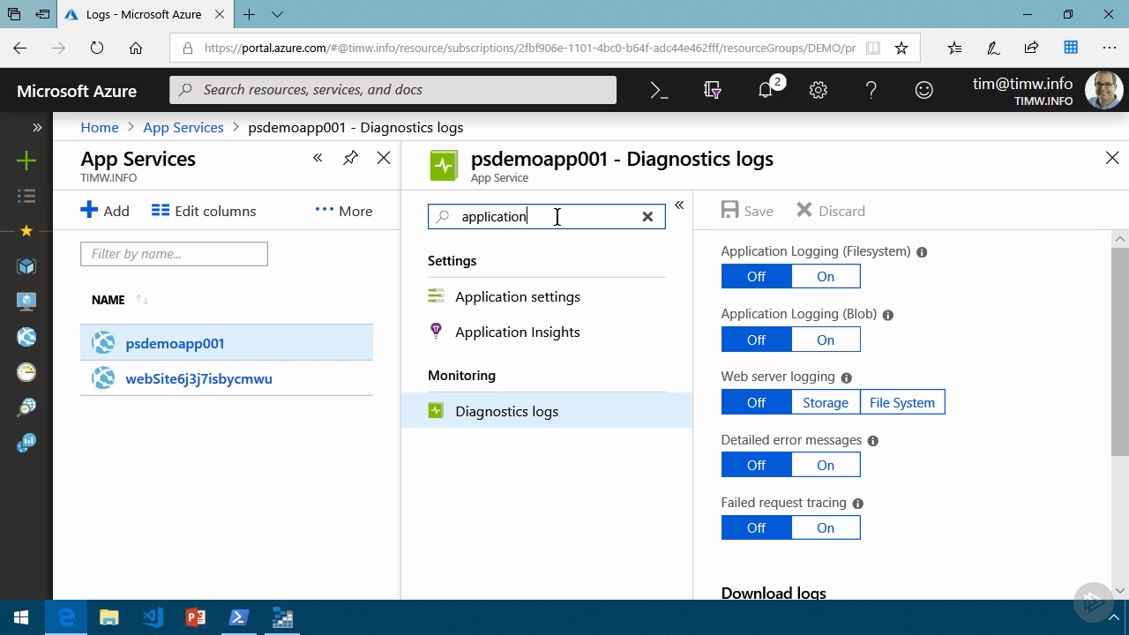
{"action": "left_click", "coordinate": [533, 332]}
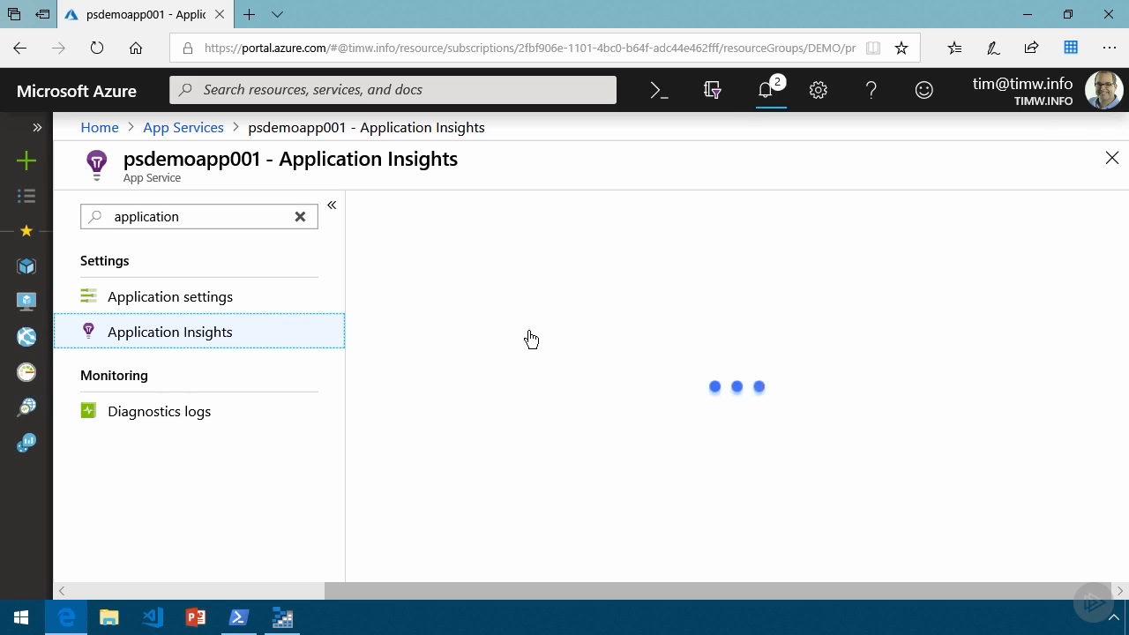
Step: Turn on the Application Insights site extension and select the existing resource AppInsightswebSite6j3j7isbycmwu to link to the web app
{"action": "left_click", "coordinate": [530, 334]}
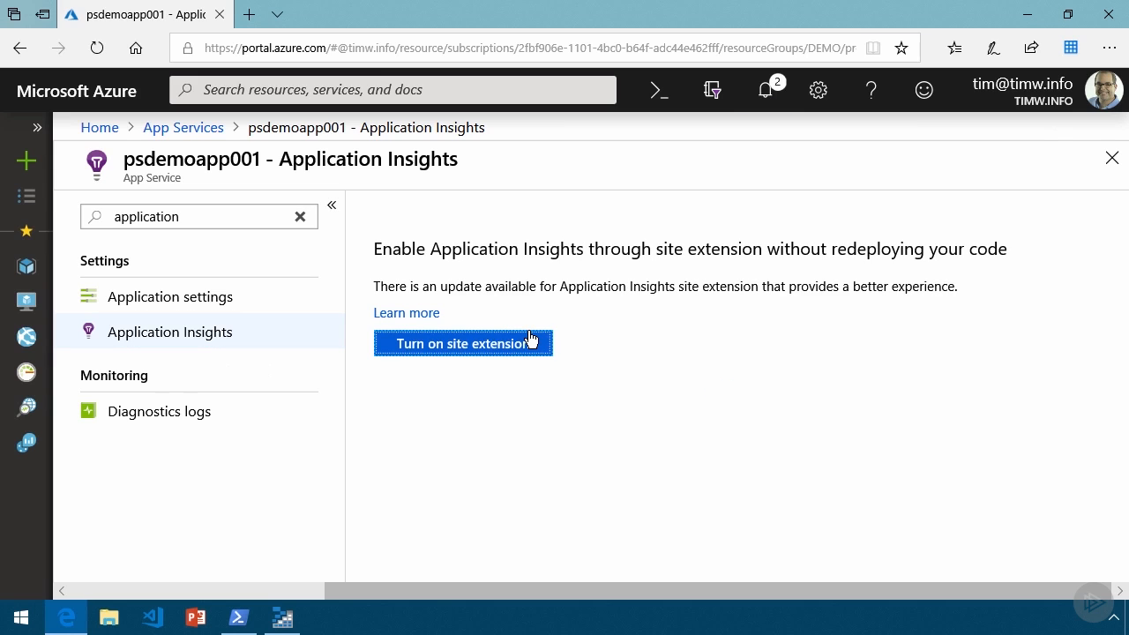
{"action": "left_click", "coordinate": [465, 351]}
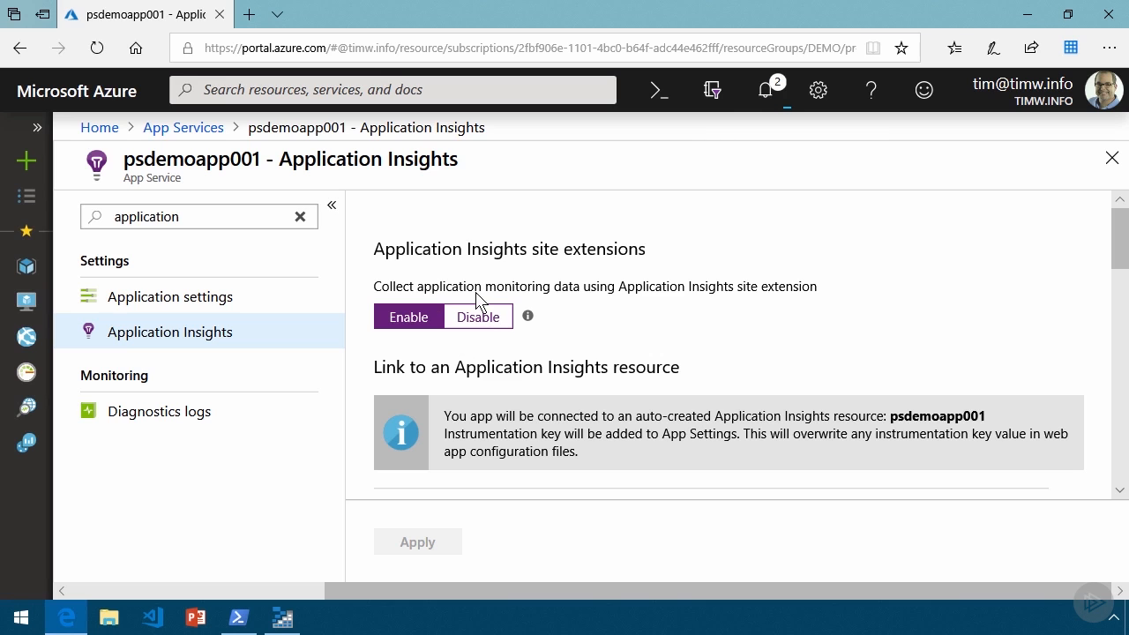
{"action": "left_click_drag", "start_coordinate": [1121, 249], "coordinate": [1118, 303]}
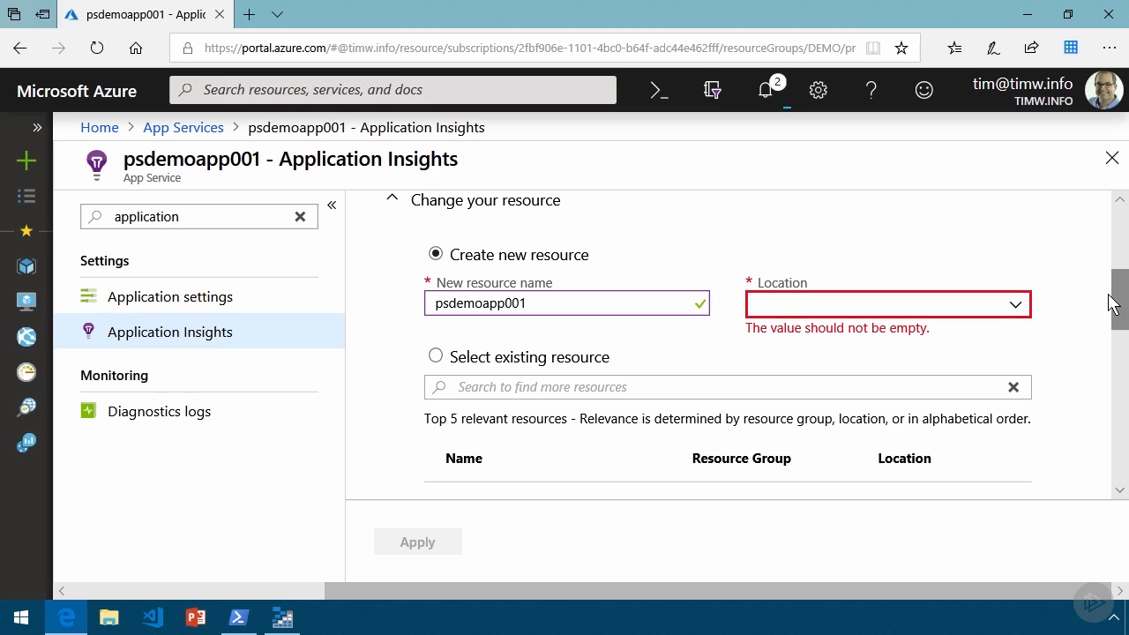
{"action": "left_click", "coordinate": [438, 358]}
{"action": "scroll", "coordinate": [1023, 392], "scroll_direction": "down", "scroll_amount": 1}
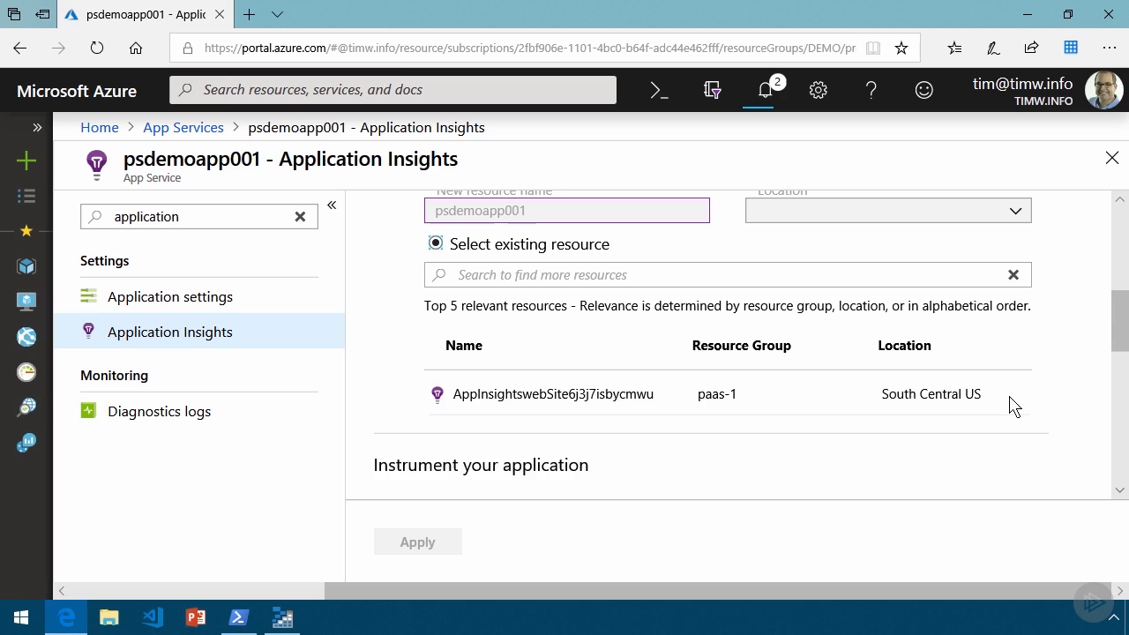
{"action": "left_click", "coordinate": [497, 403]}
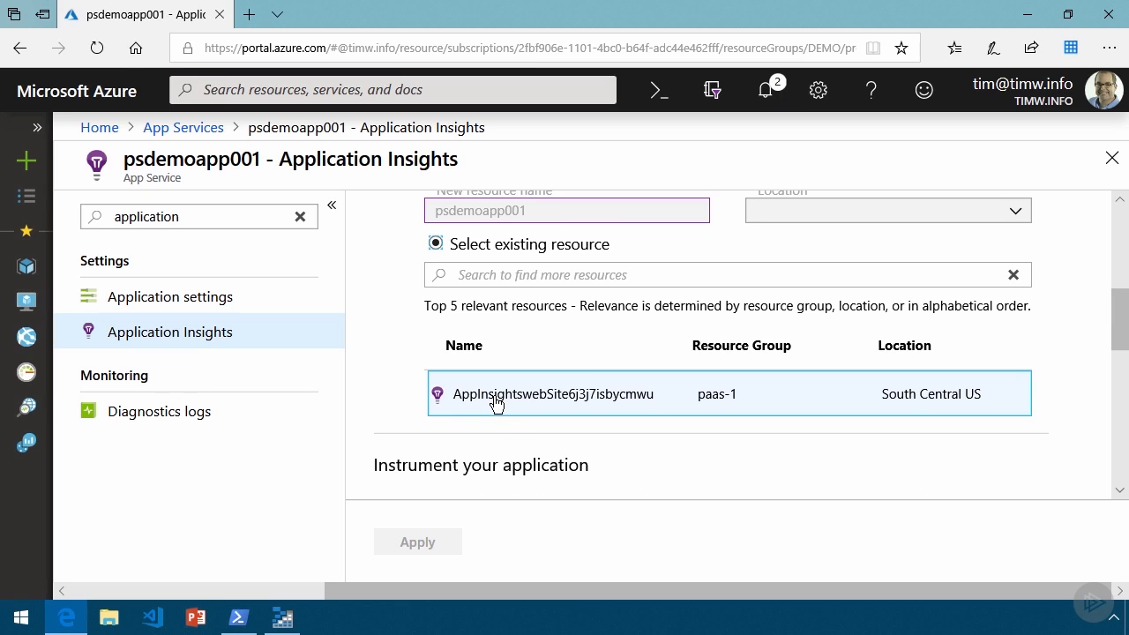
{"action": "left_click", "coordinate": [496, 404]}
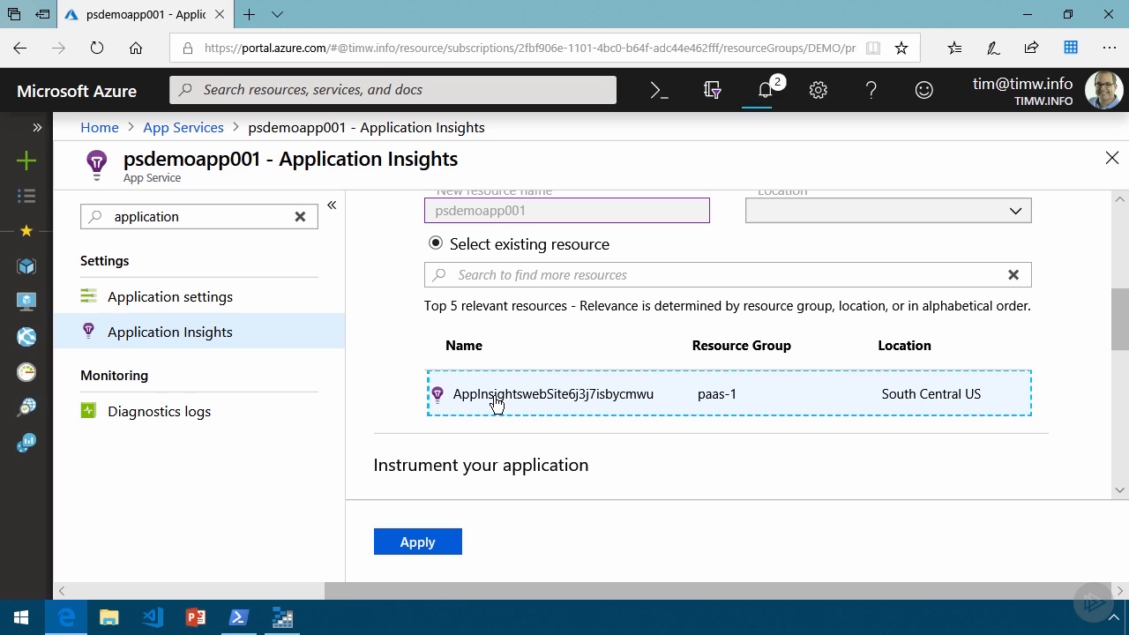
Step: Review the .NET instrumentation options for Profiler, Snapshot Debugger and SQL Commands, and apply the monitoring settings, accepting the site restart
{"action": "left_click_drag", "start_coordinate": [1122, 309], "coordinate": [1119, 358]}
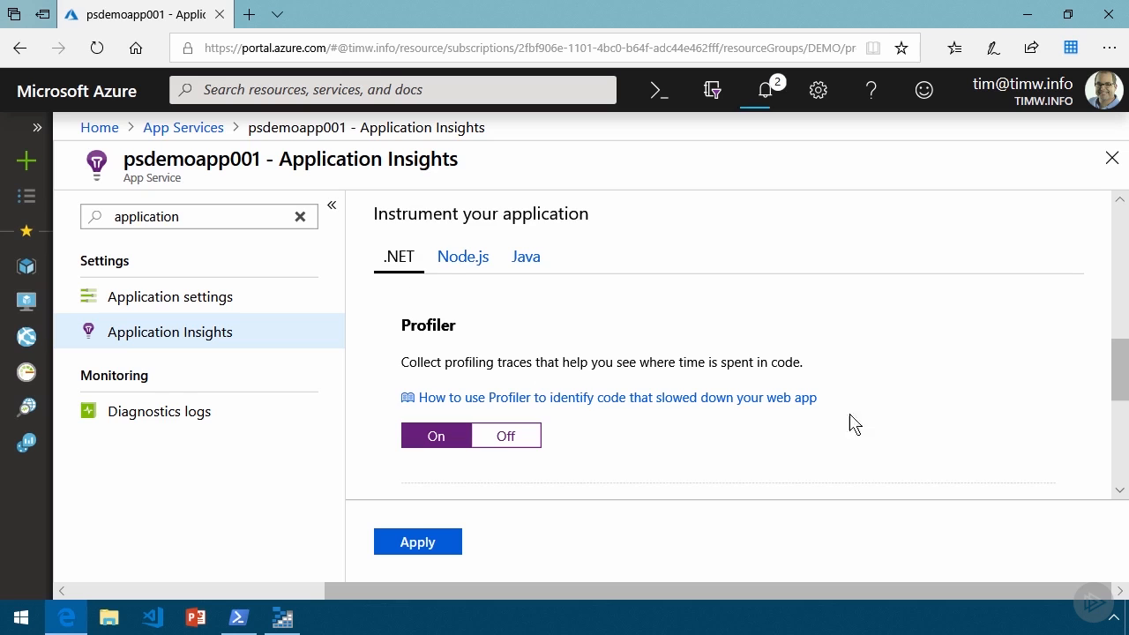
{"action": "scroll", "coordinate": [887, 439], "scroll_direction": "down", "scroll_amount": 2}
{"action": "scroll", "coordinate": [885, 439], "scroll_direction": "down", "scroll_amount": 3}
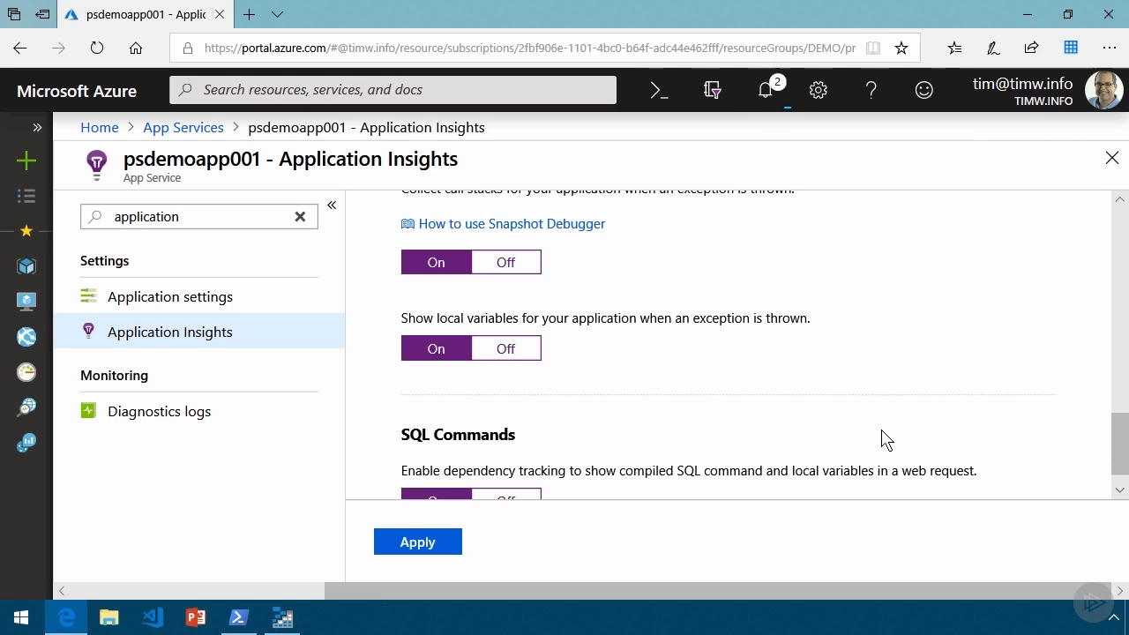
{"action": "scroll", "coordinate": [887, 438], "scroll_direction": "down", "scroll_amount": 1}
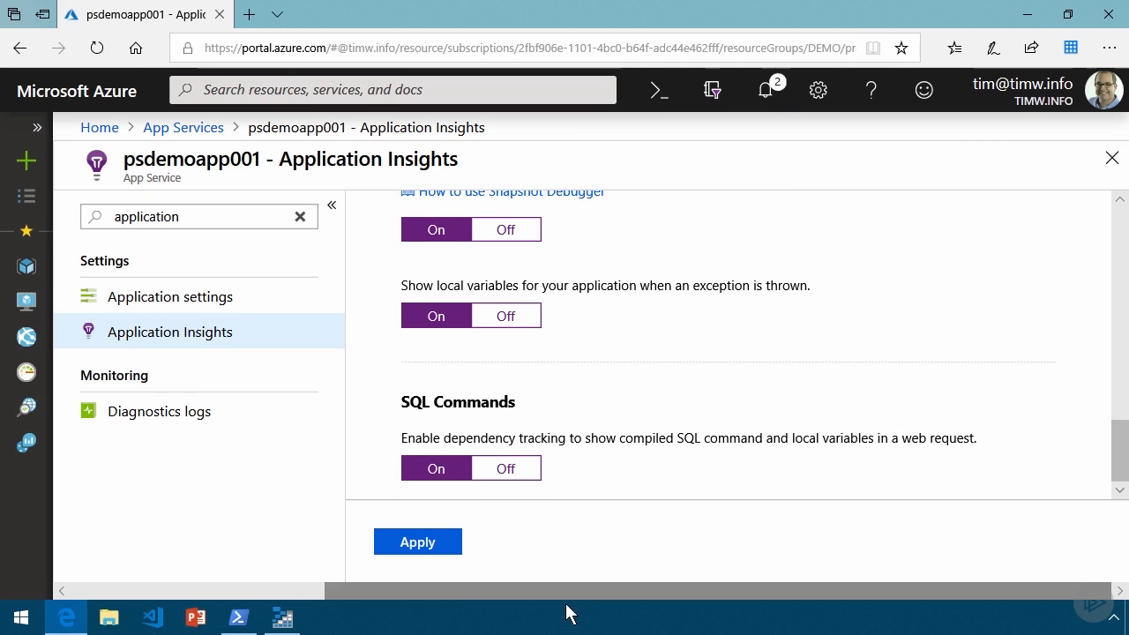
{"action": "left_click", "coordinate": [417, 543]}
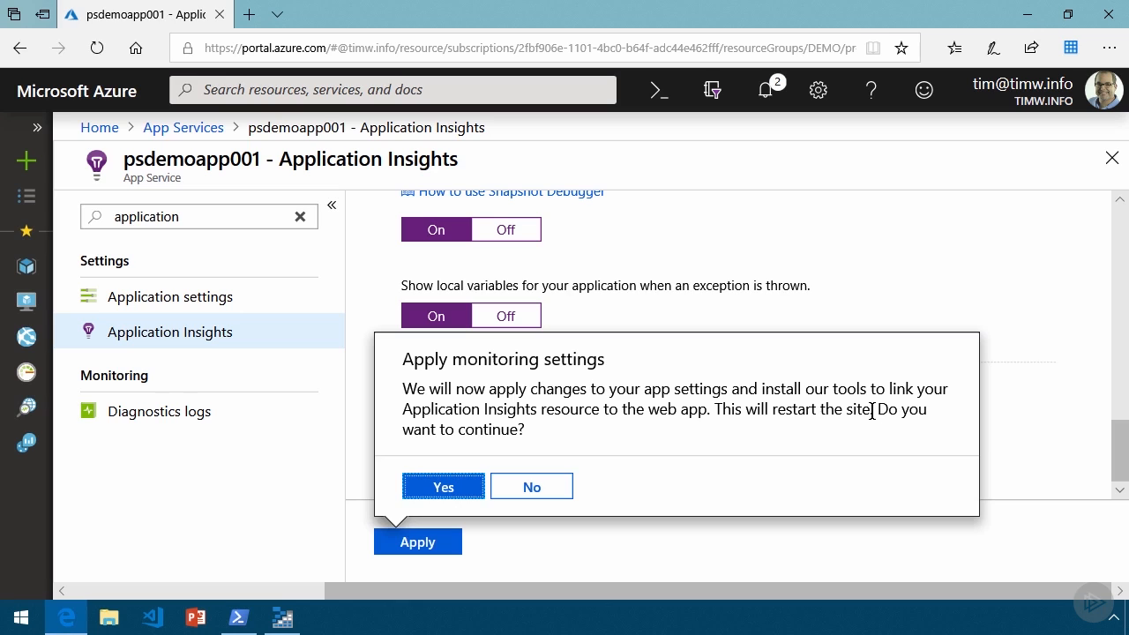
{"action": "left_click_drag", "start_coordinate": [873, 410], "coordinate": [714, 411]}
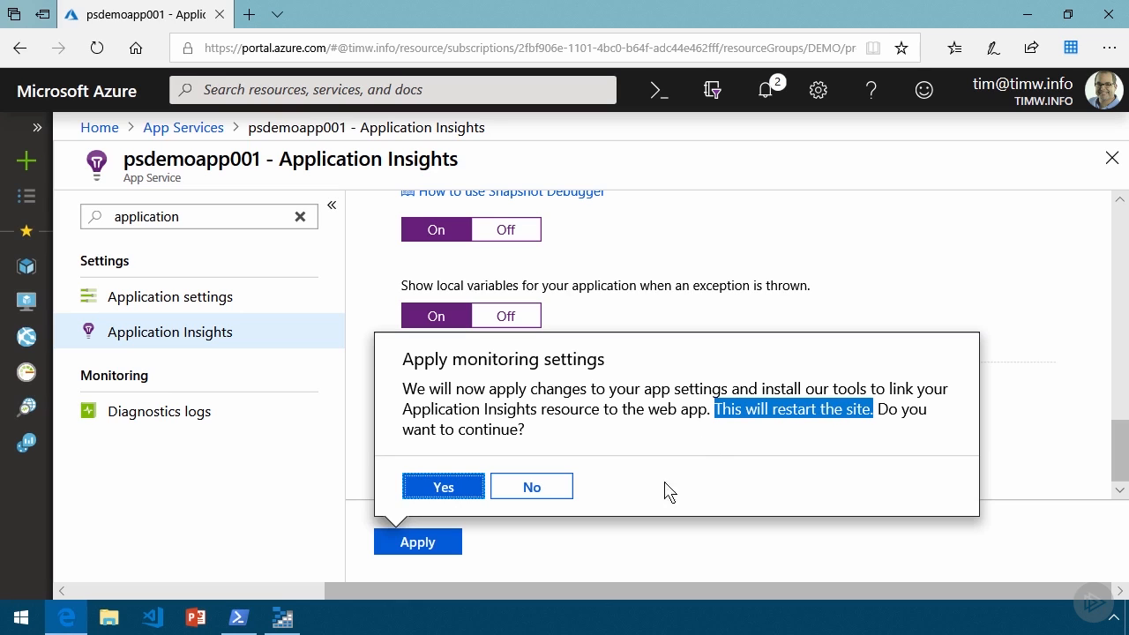
{"action": "left_click", "coordinate": [441, 489]}
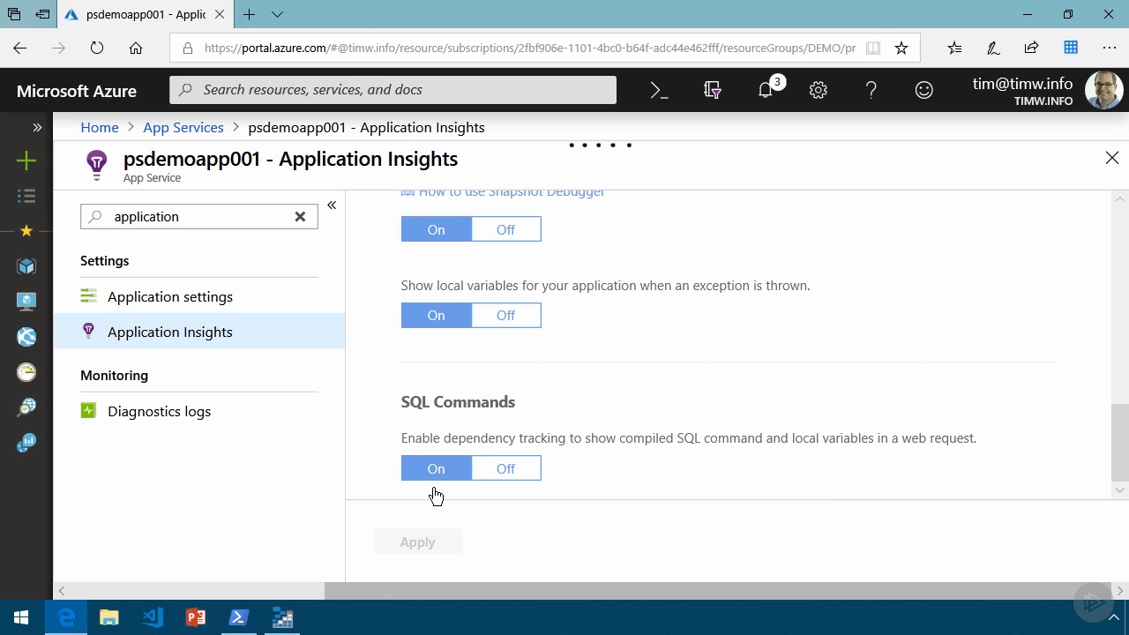
Step: Open the Diagnostics settings page of Azure Monitor and collapse its navigation menu to show the full resource list
{"action": "left_click", "coordinate": [26, 374]}
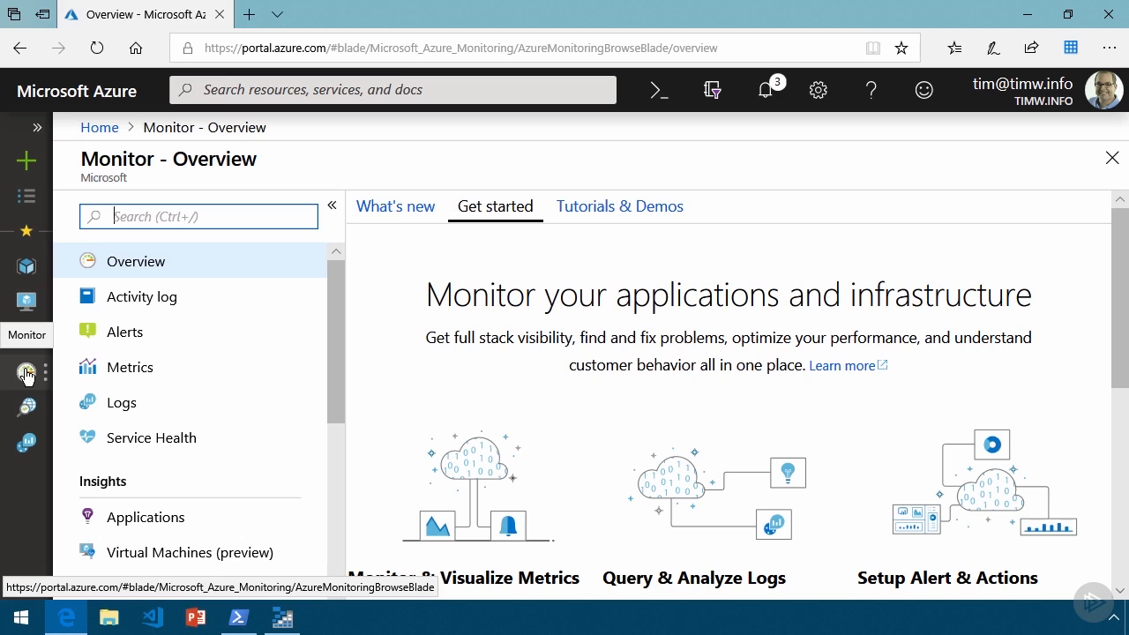
{"action": "scroll", "coordinate": [342, 312], "scroll_direction": "down", "scroll_amount": 1}
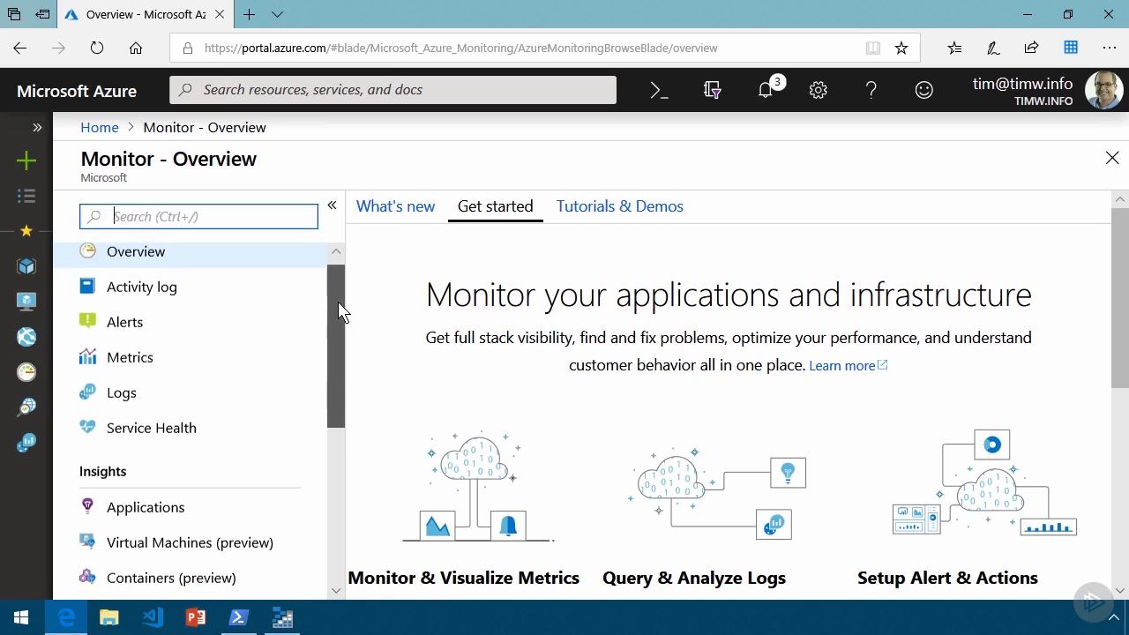
{"action": "left_click_drag", "start_coordinate": [343, 312], "coordinate": [345, 481]}
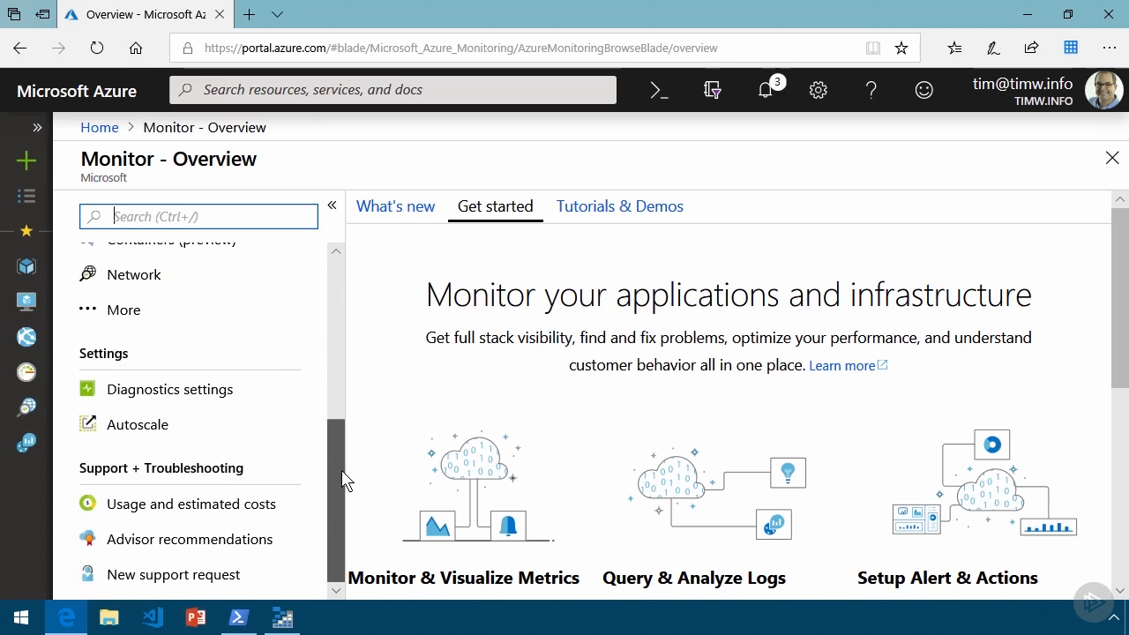
{"action": "left_click", "coordinate": [179, 394]}
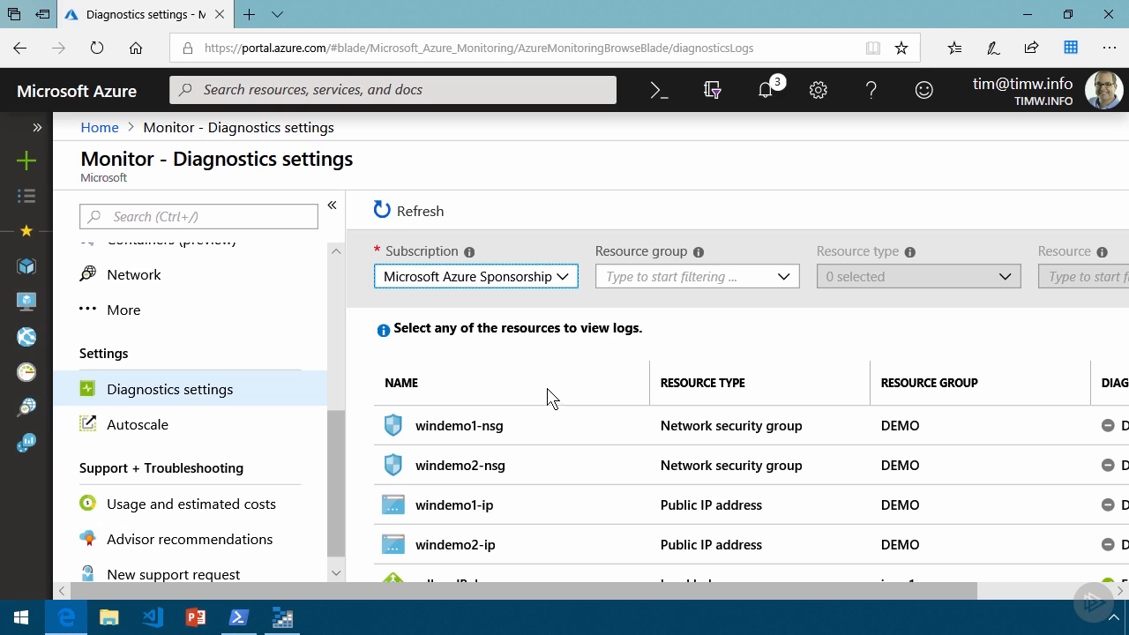
{"action": "left_click", "coordinate": [331, 208]}
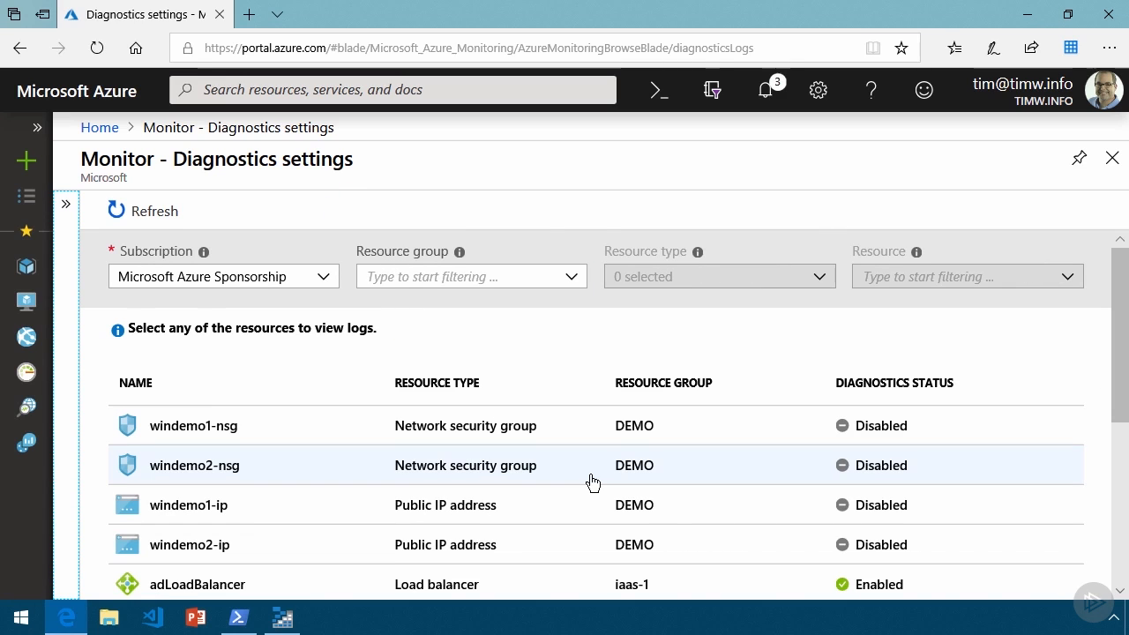
Step: Look through the resources' diagnostics status, choose the windemo2-nsg network security group, and open a new diagnostics setting for it
{"action": "scroll", "coordinate": [582, 344], "scroll_direction": "down", "scroll_amount": 3}
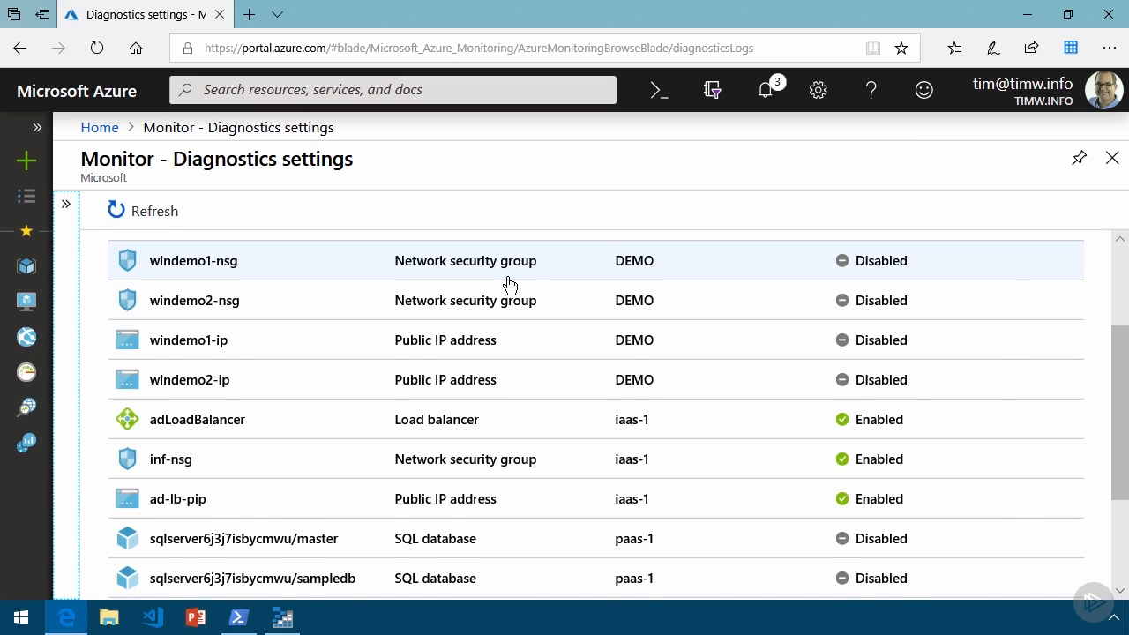
{"action": "scroll", "coordinate": [509, 283], "scroll_direction": "down", "scroll_amount": 3}
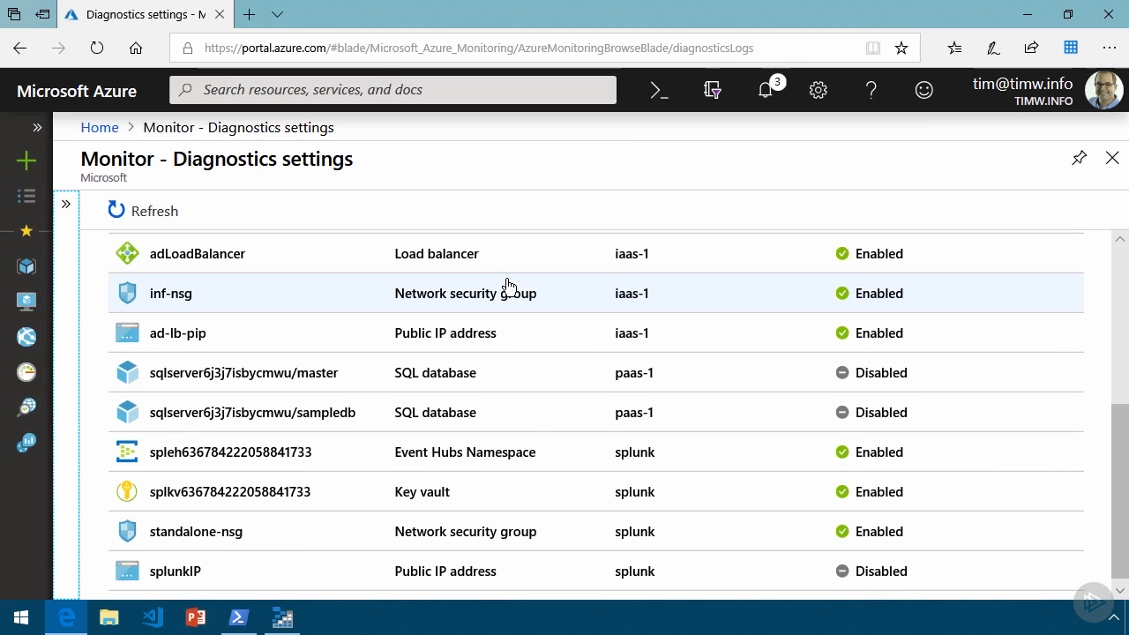
{"action": "scroll", "coordinate": [509, 284], "scroll_direction": "down", "scroll_amount": 1}
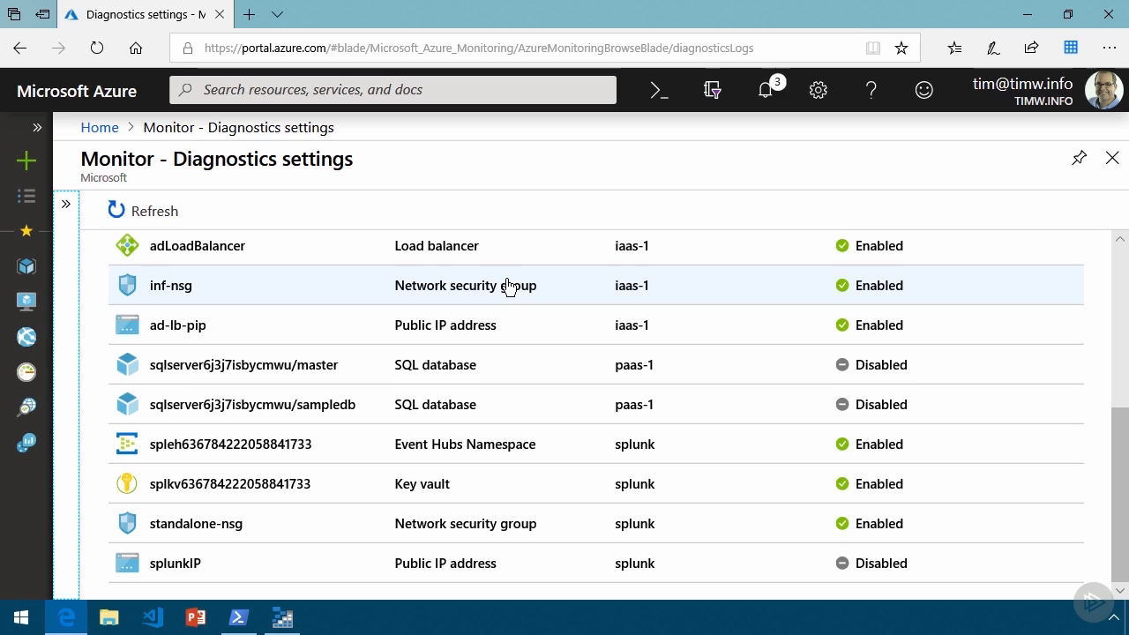
{"action": "scroll", "coordinate": [555, 340], "scroll_direction": "up", "scroll_amount": 5}
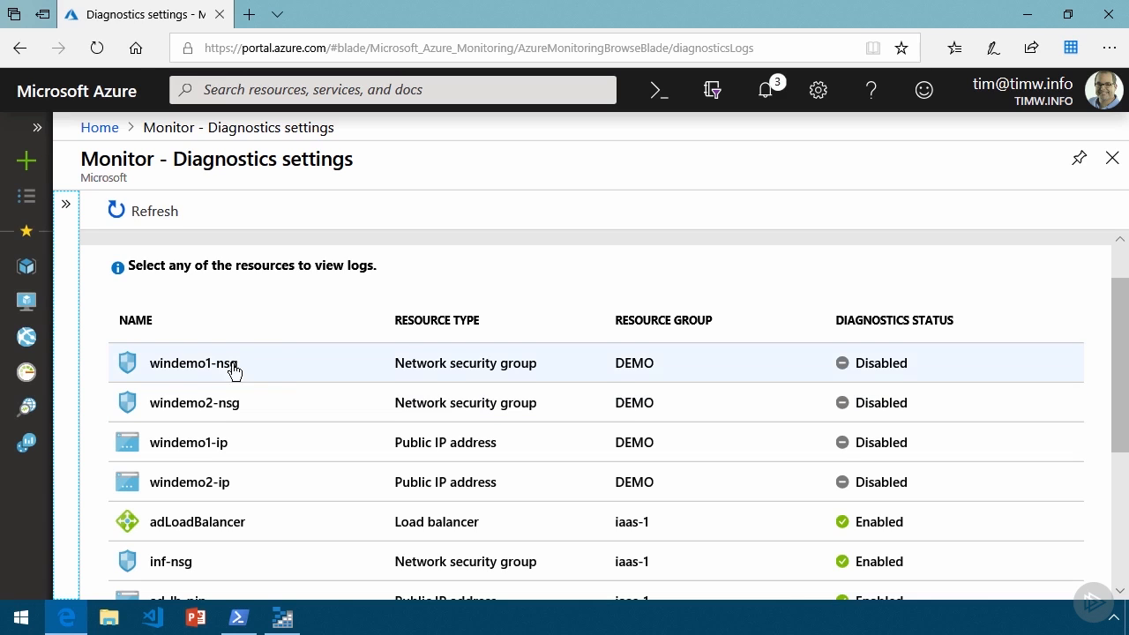
{"action": "left_click", "coordinate": [194, 404]}
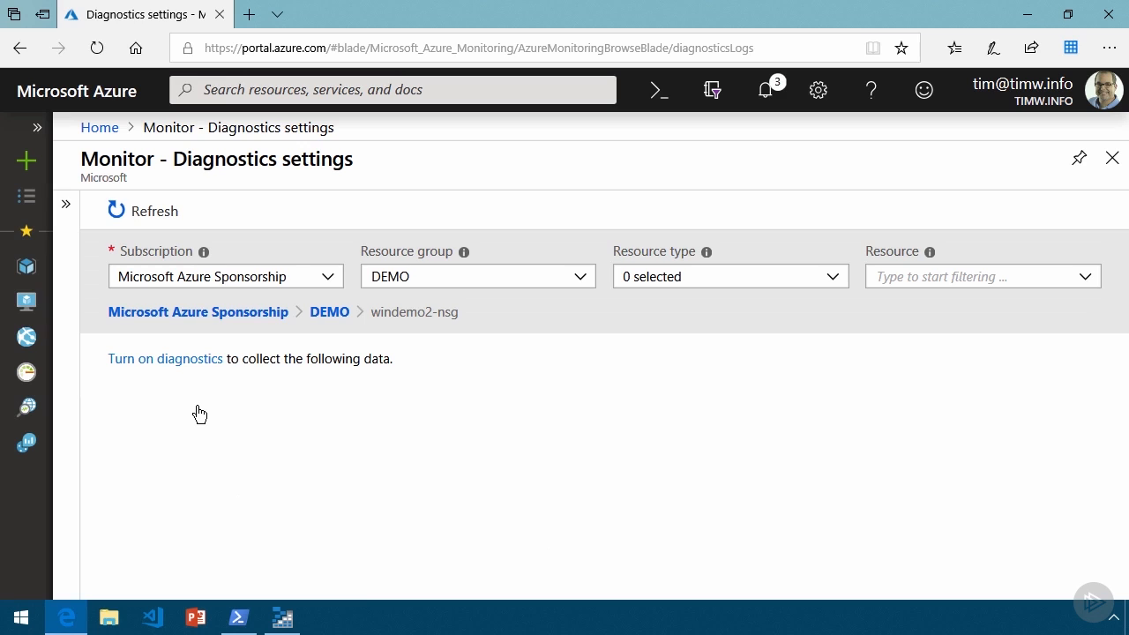
{"action": "left_click", "coordinate": [160, 362]}
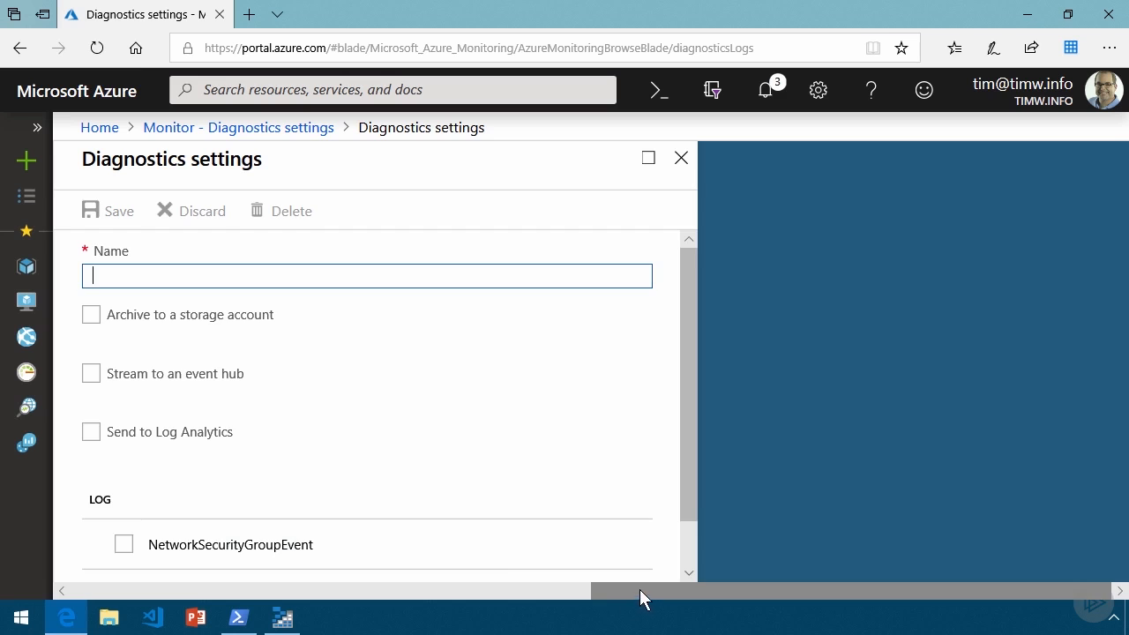
{"action": "left_click_drag", "start_coordinate": [641, 598], "coordinate": [105, 628]}
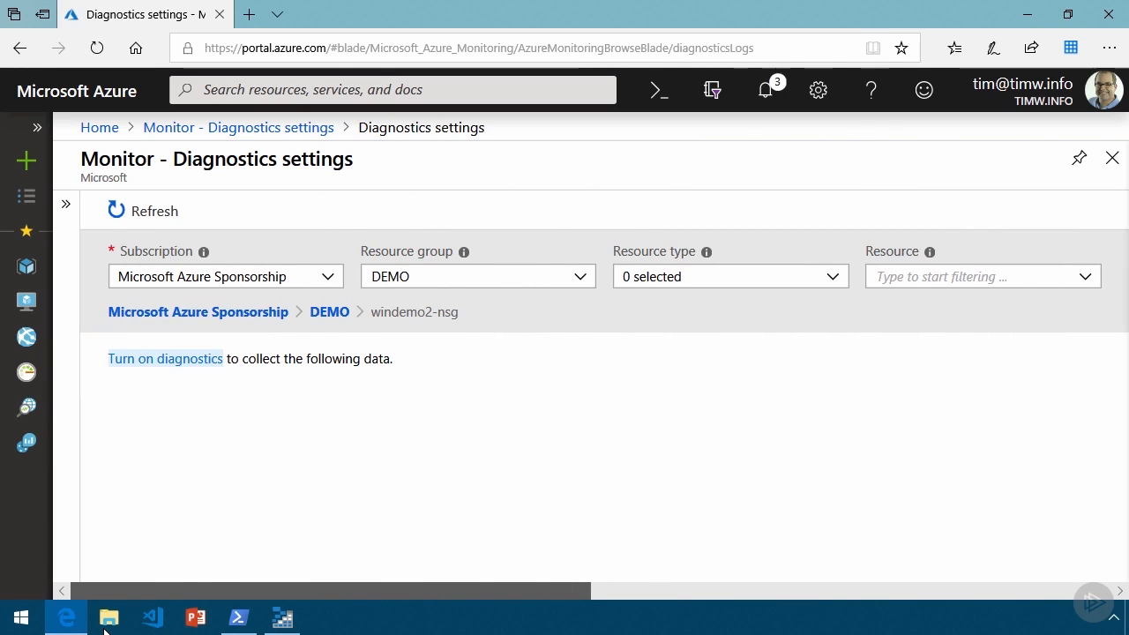
{"action": "left_click_drag", "start_coordinate": [104, 630], "coordinate": [379, 633]}
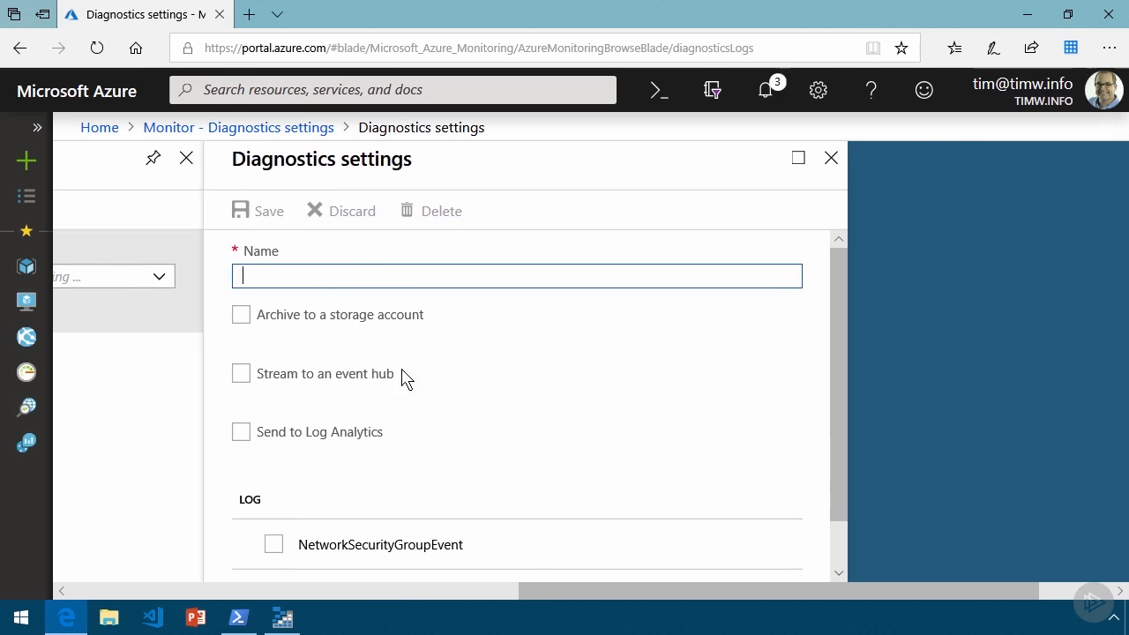
Step: Name the diagnostics setting windemo2-nsg-diag and set it to archive to the twcloudshell storage account
{"action": "type", "text": "windemo2-nsg-diag"}
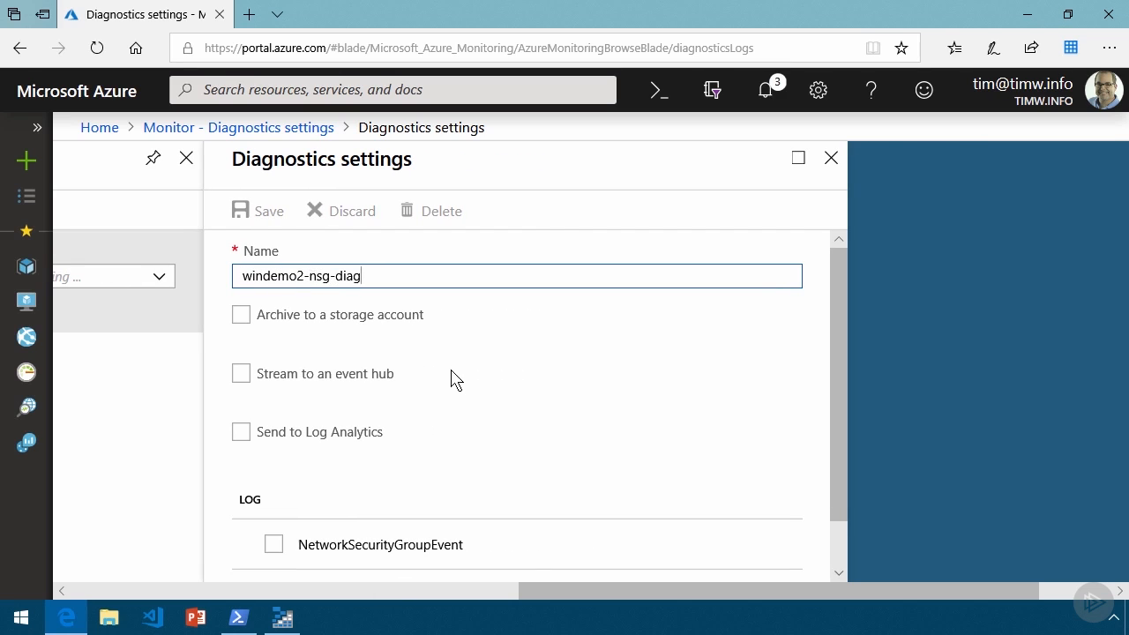
{"action": "scroll", "coordinate": [455, 380], "scroll_direction": "down", "scroll_amount": 1}
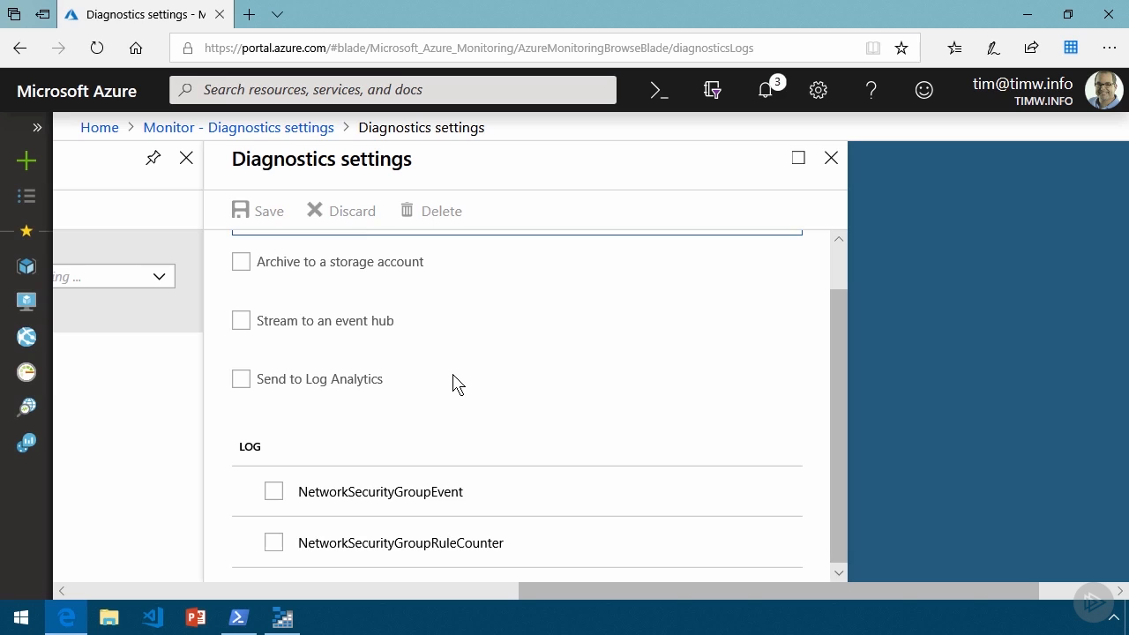
{"action": "scroll", "coordinate": [455, 381], "scroll_direction": "up", "scroll_amount": 1}
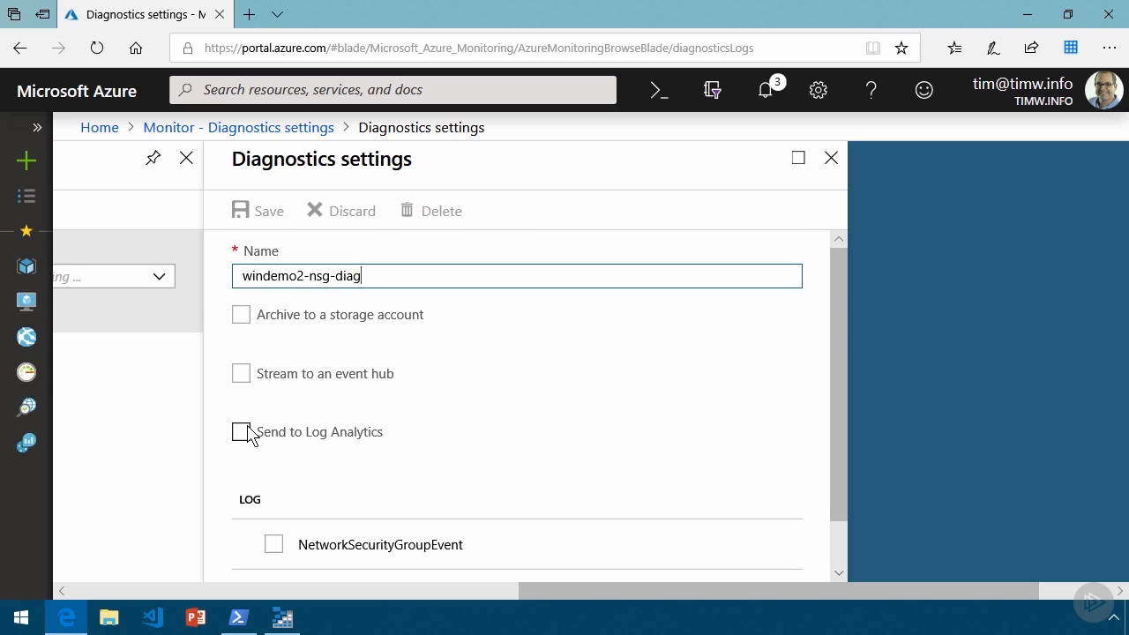
{"action": "left_click", "coordinate": [242, 315]}
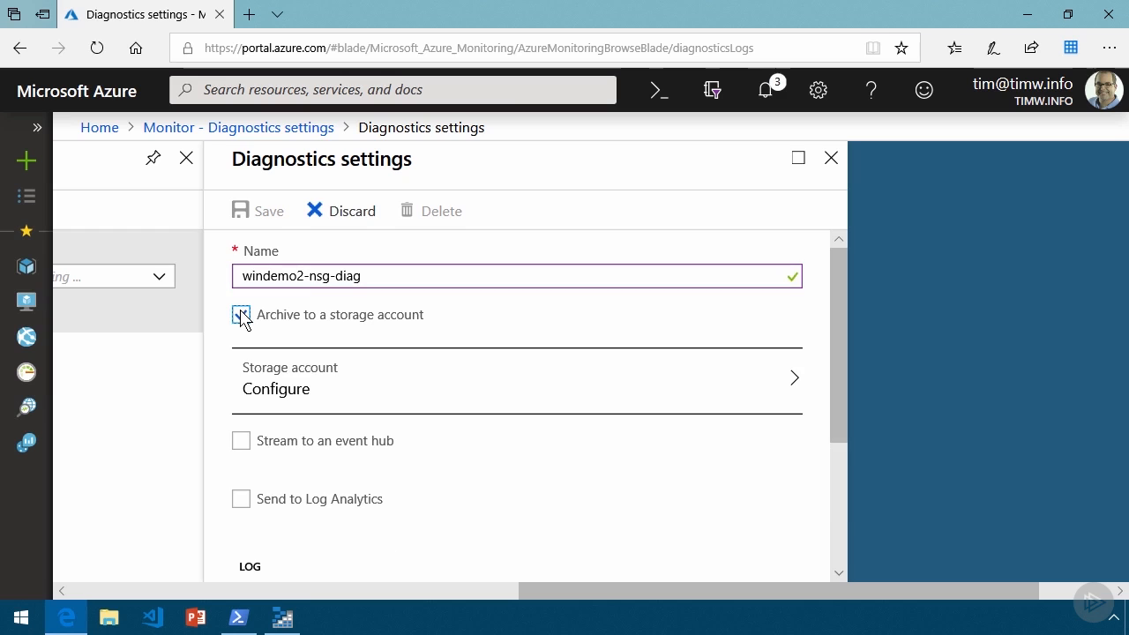
{"action": "left_click", "coordinate": [391, 383]}
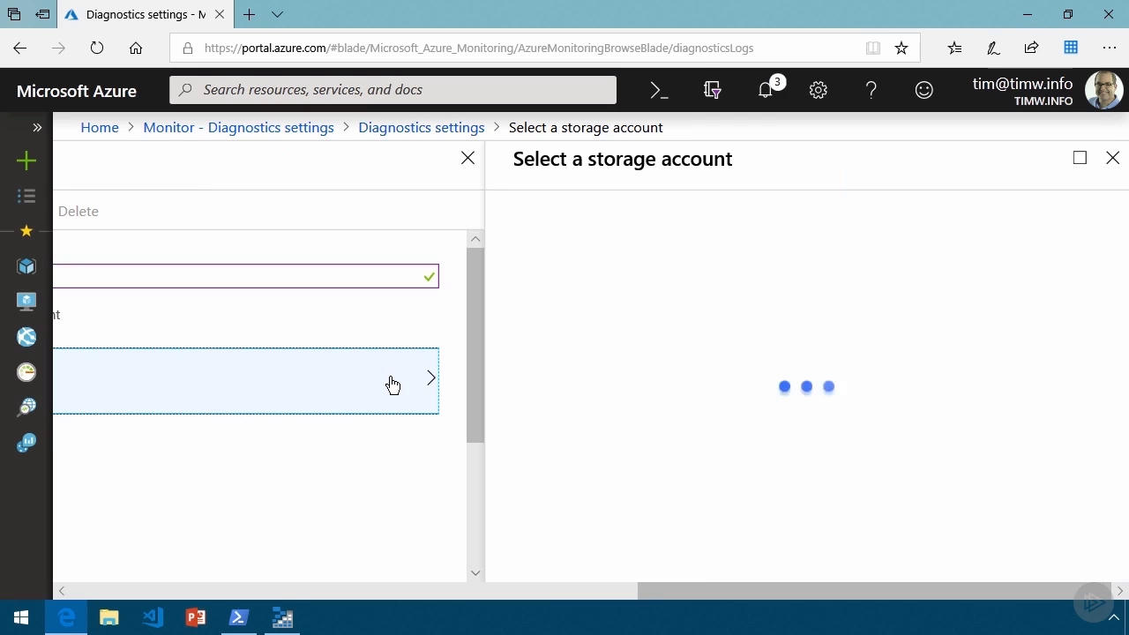
{"action": "left_click", "coordinate": [688, 454]}
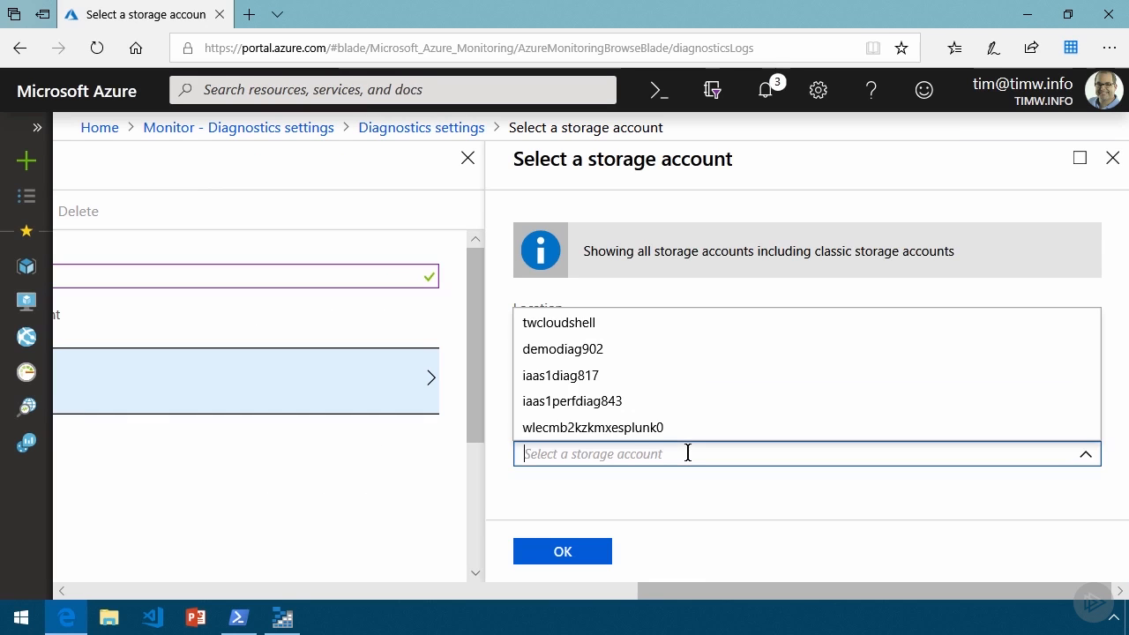
{"action": "left_click", "coordinate": [613, 325]}
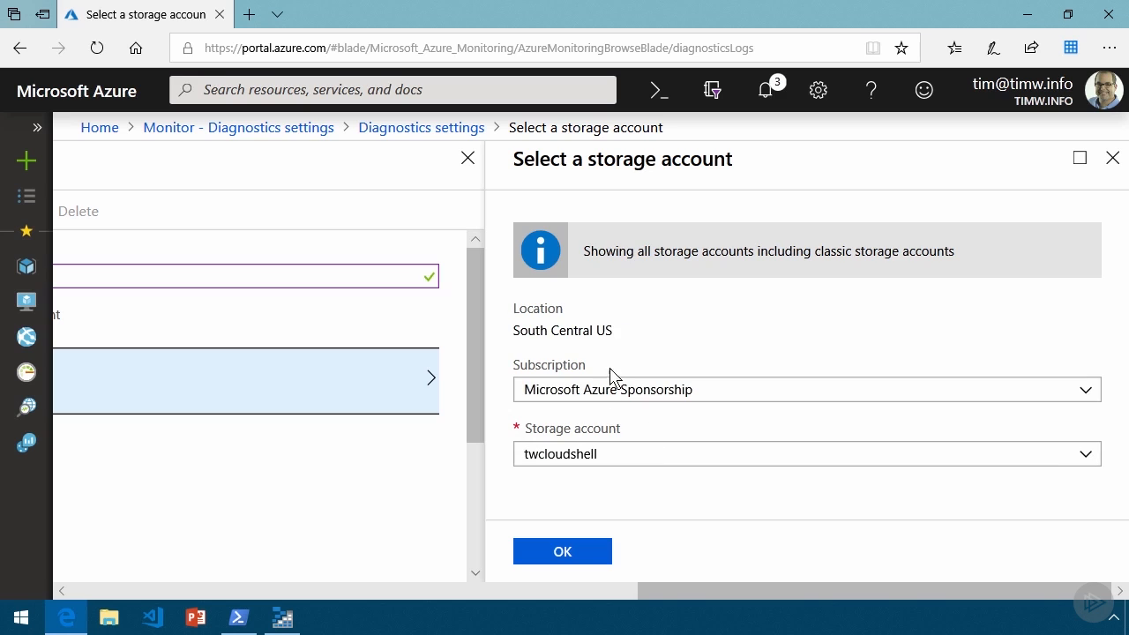
{"action": "left_click", "coordinate": [563, 560]}
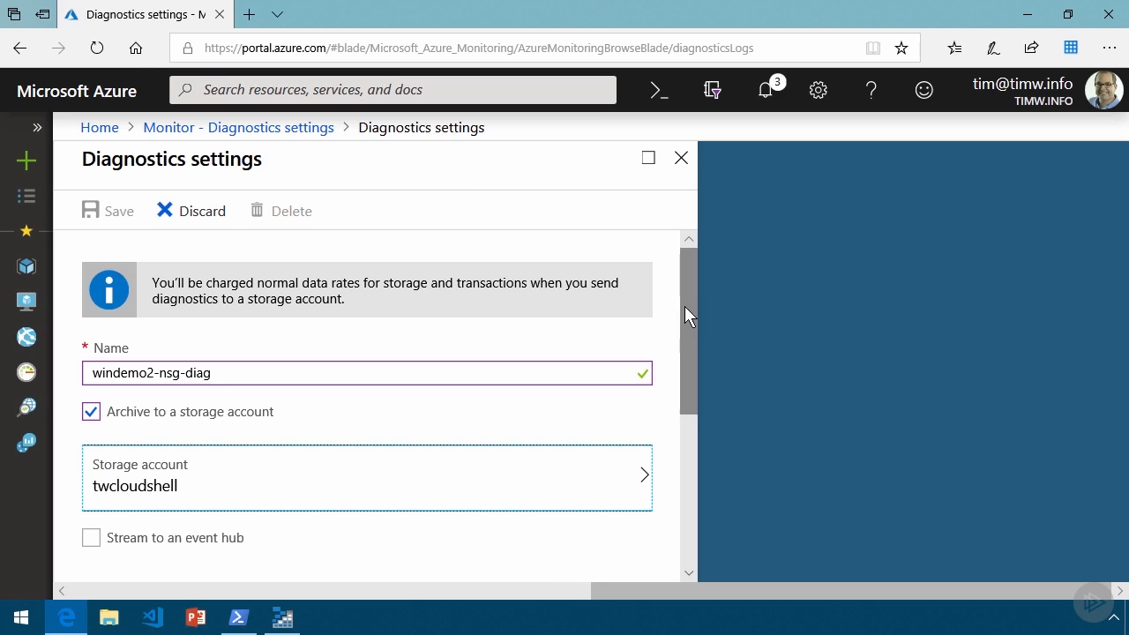
{"action": "left_click_drag", "start_coordinate": [685, 305], "coordinate": [683, 354]}
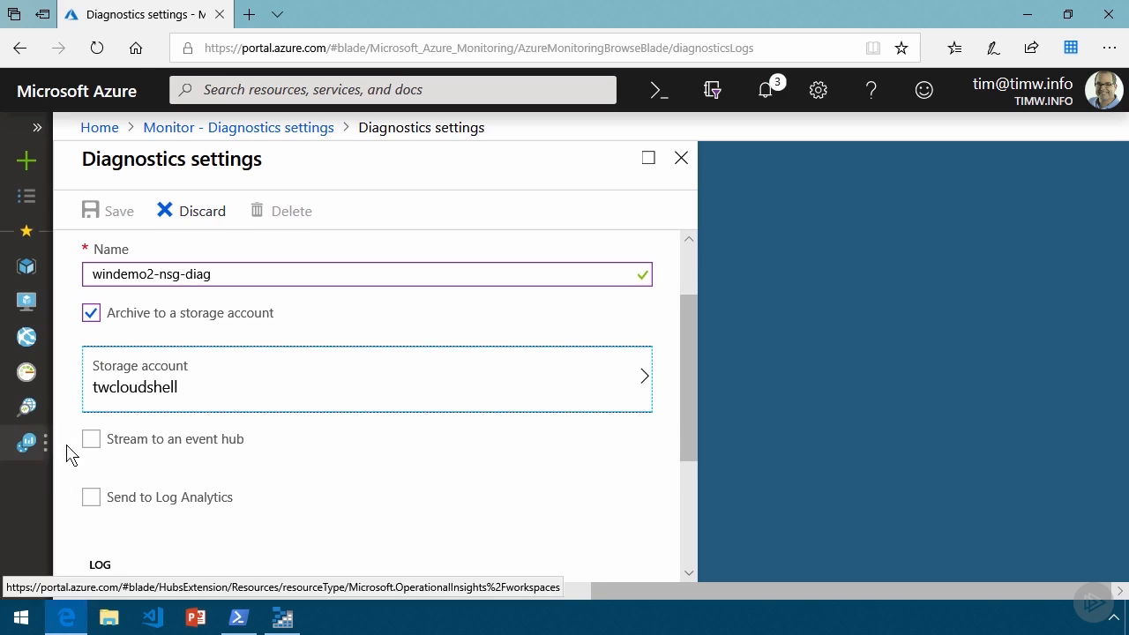
{"action": "left_click", "coordinate": [99, 443]}
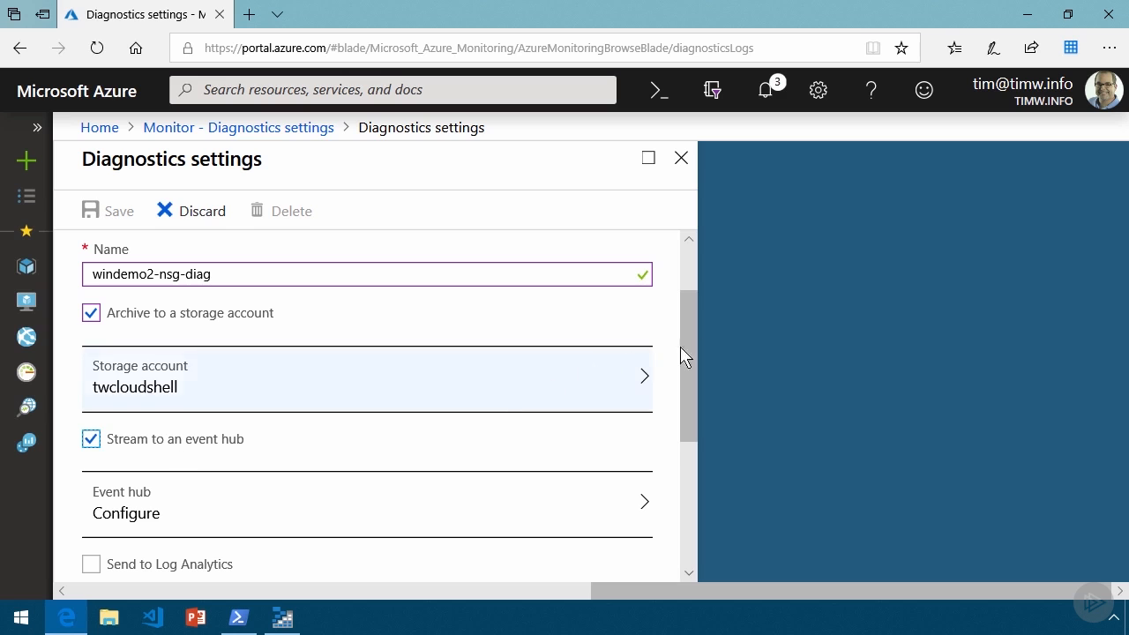
{"action": "left_click_drag", "start_coordinate": [684, 323], "coordinate": [695, 392]}
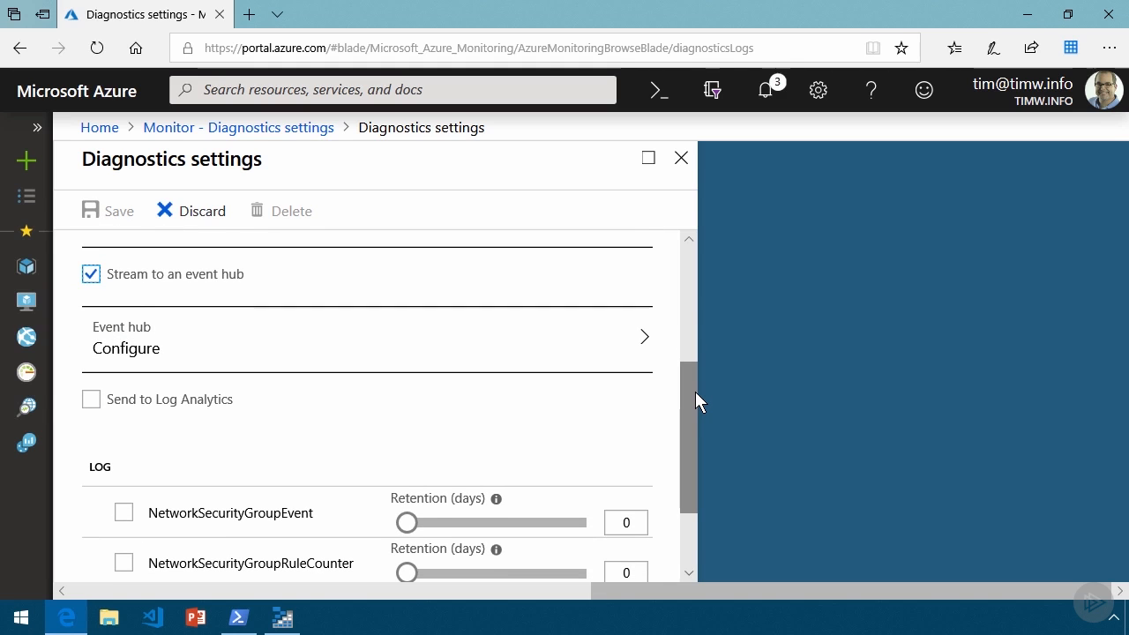
{"action": "left_click", "coordinate": [232, 345]}
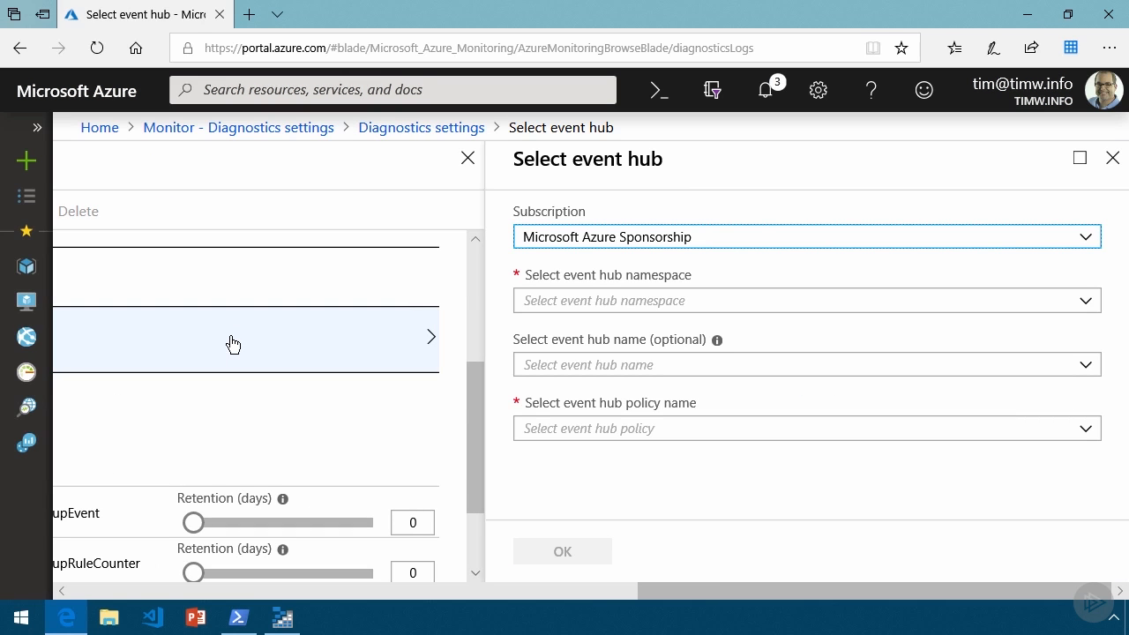
{"action": "left_click", "coordinate": [1089, 302]}
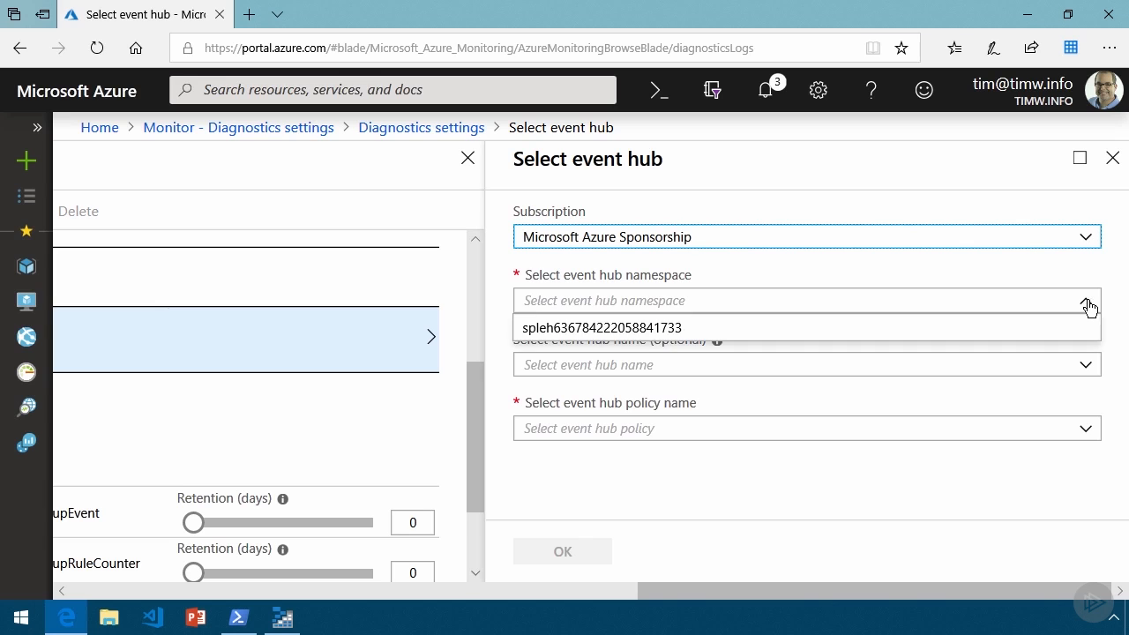
{"action": "left_click", "coordinate": [637, 333]}
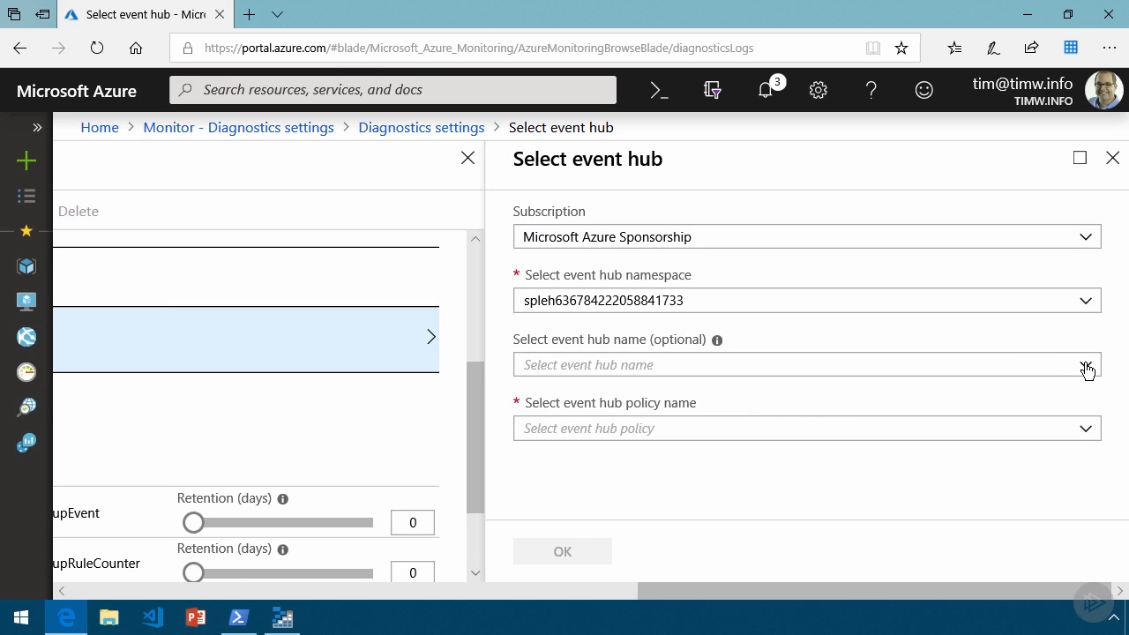
Step: Set the event hub name to (Create in selected namespace), choose the RootManageSharedAccessKey policy, and accept the event hub configuration
{"action": "left_click", "coordinate": [1088, 367]}
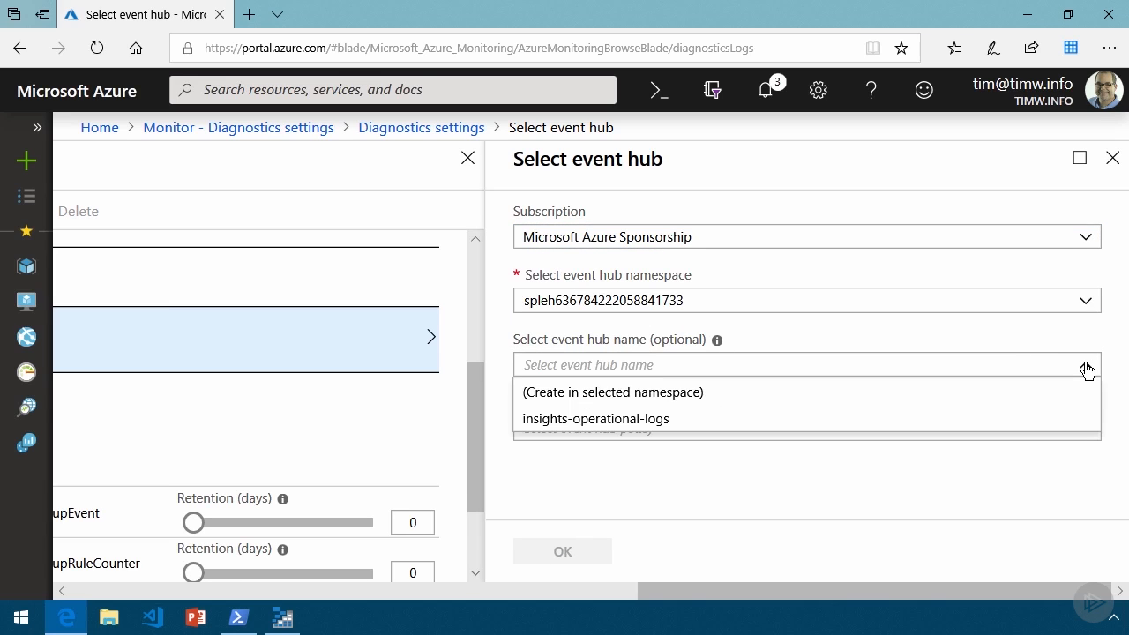
{"action": "left_click", "coordinate": [691, 407]}
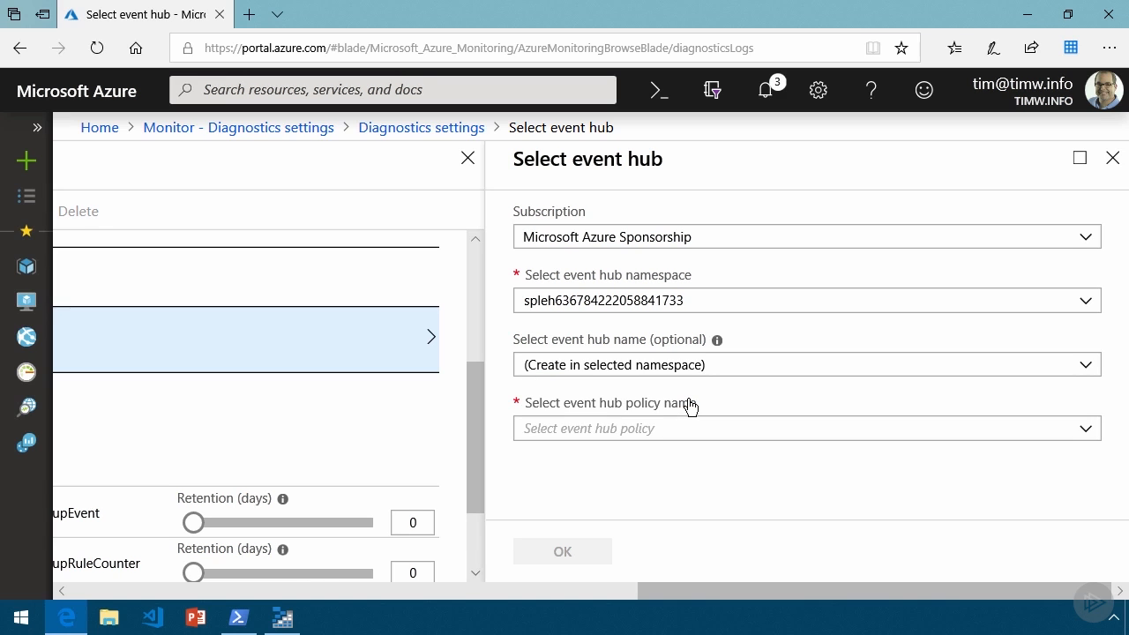
{"action": "left_click", "coordinate": [1088, 431]}
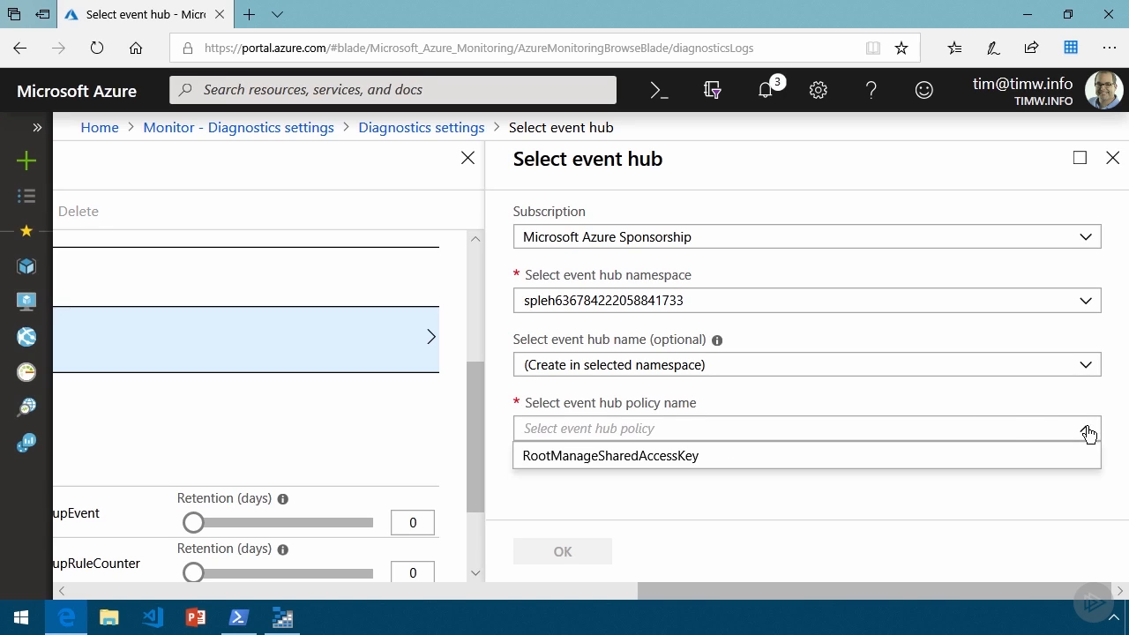
{"action": "left_click", "coordinate": [573, 457]}
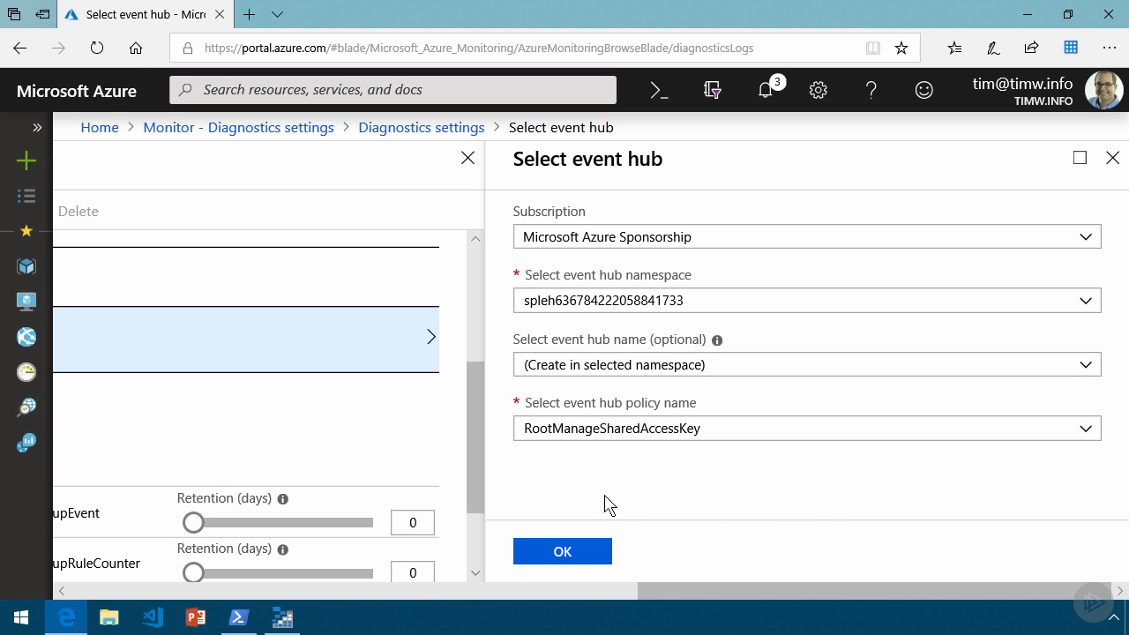
{"action": "left_click", "coordinate": [550, 556]}
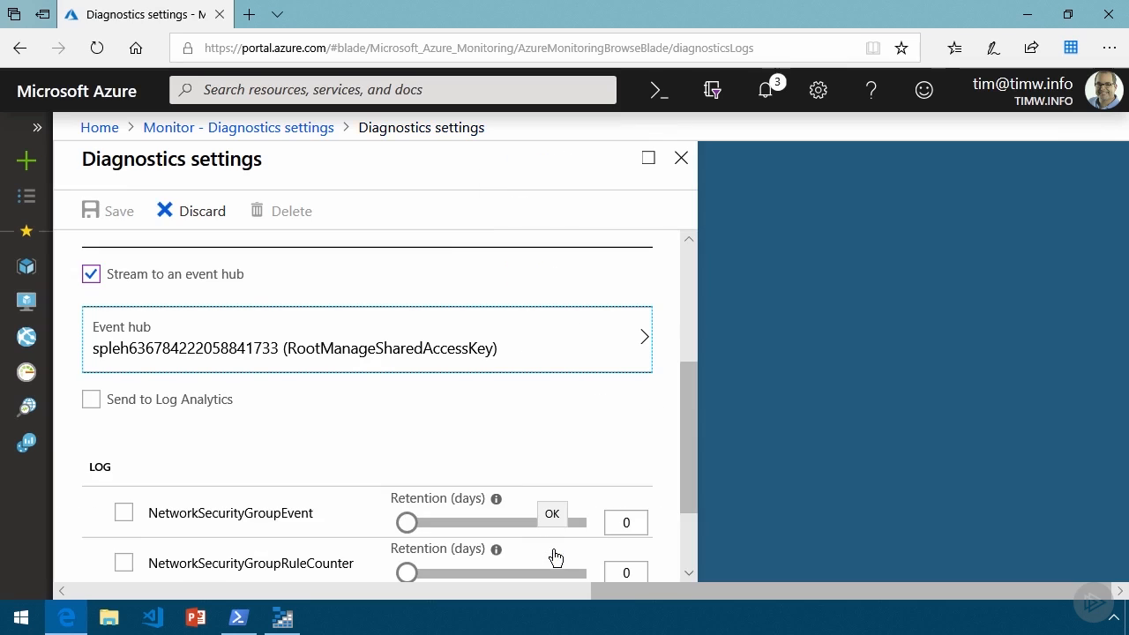
Step: Turn on sending to Log Analytics and choose pluralsight-workspace as the destination workspace
{"action": "left_click", "coordinate": [91, 400]}
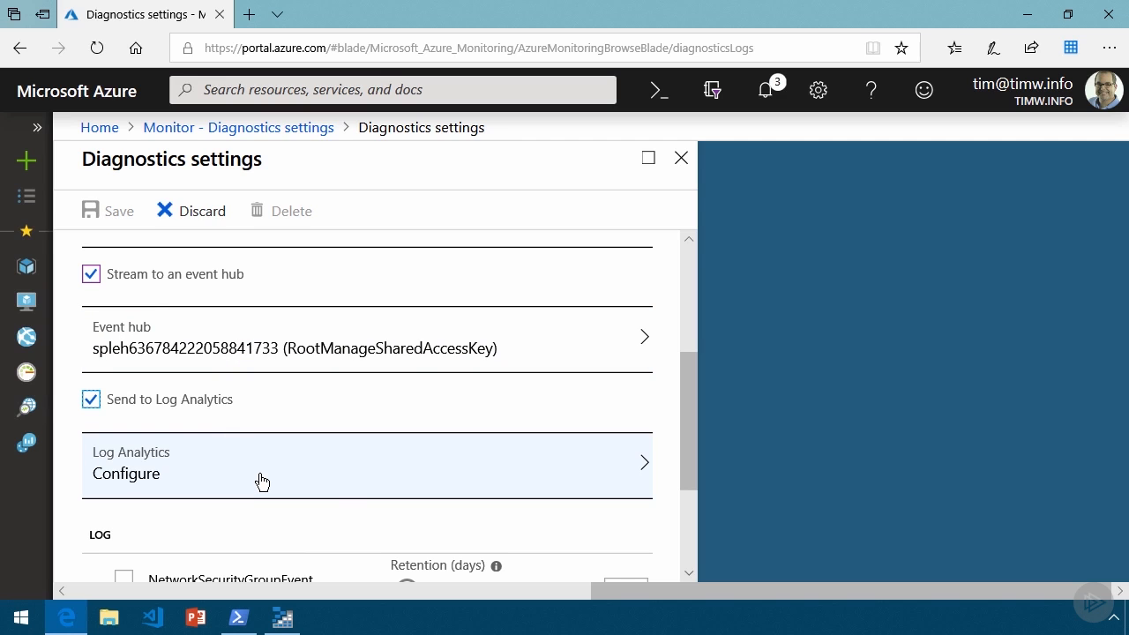
{"action": "left_click", "coordinate": [343, 474]}
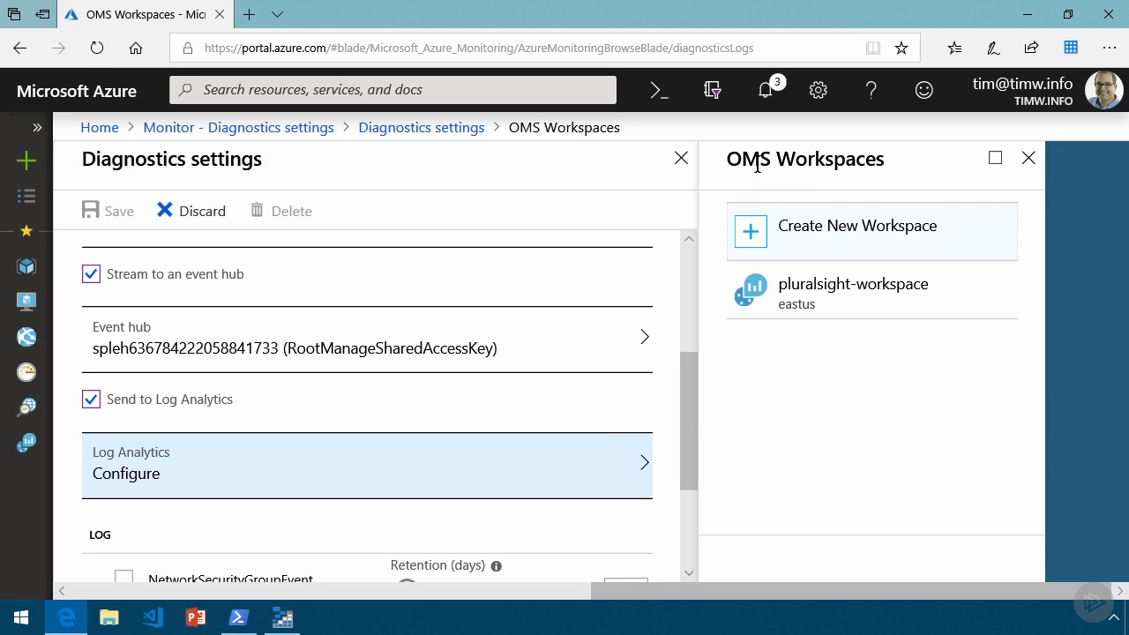
{"action": "left_click_drag", "start_coordinate": [769, 160], "coordinate": [719, 163]}
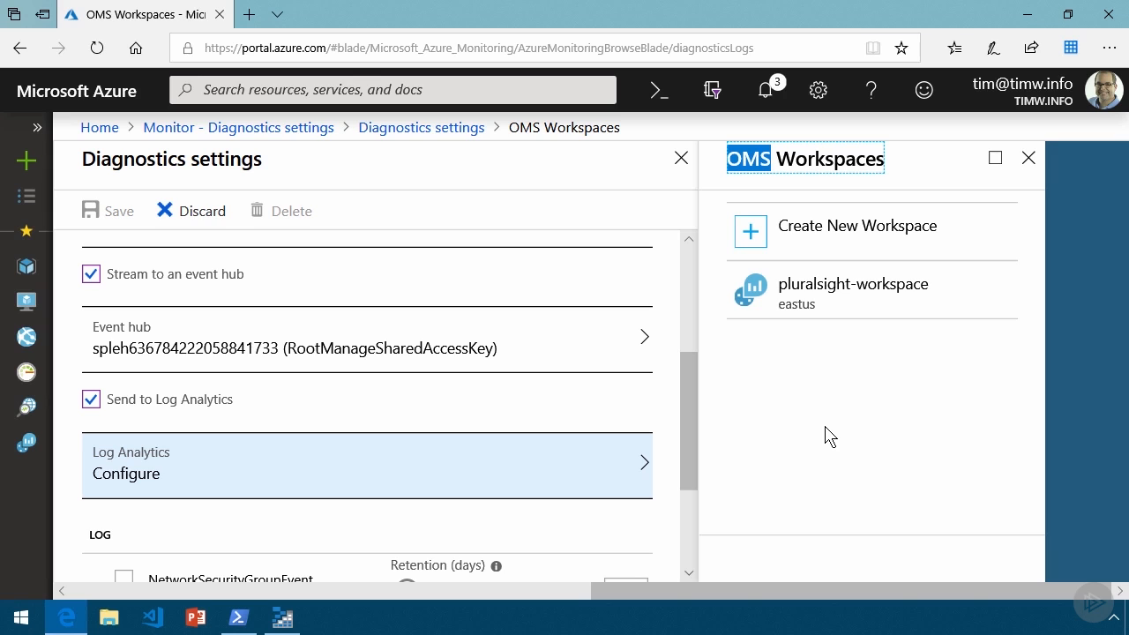
{"action": "left_click", "coordinate": [805, 294]}
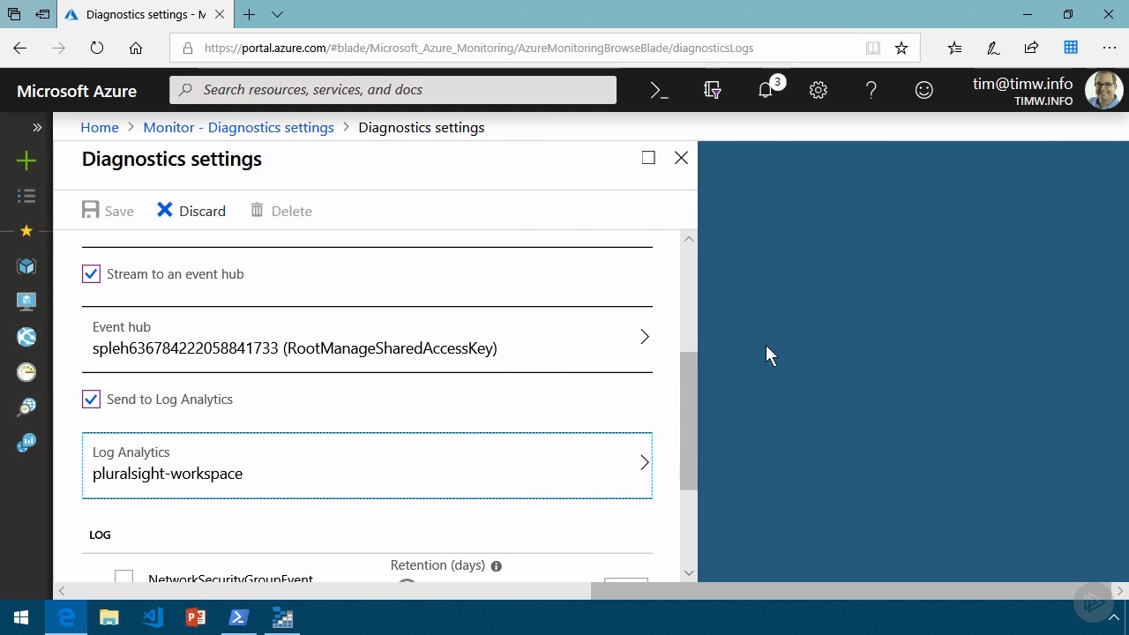
Step: Enable the NetworkSecurityGroupEvent and NetworkSecurityGroupRuleCounter logs with 365 days of retention each, and save the diagnostics setting
{"action": "left_click_drag", "start_coordinate": [682, 397], "coordinate": [691, 281]}
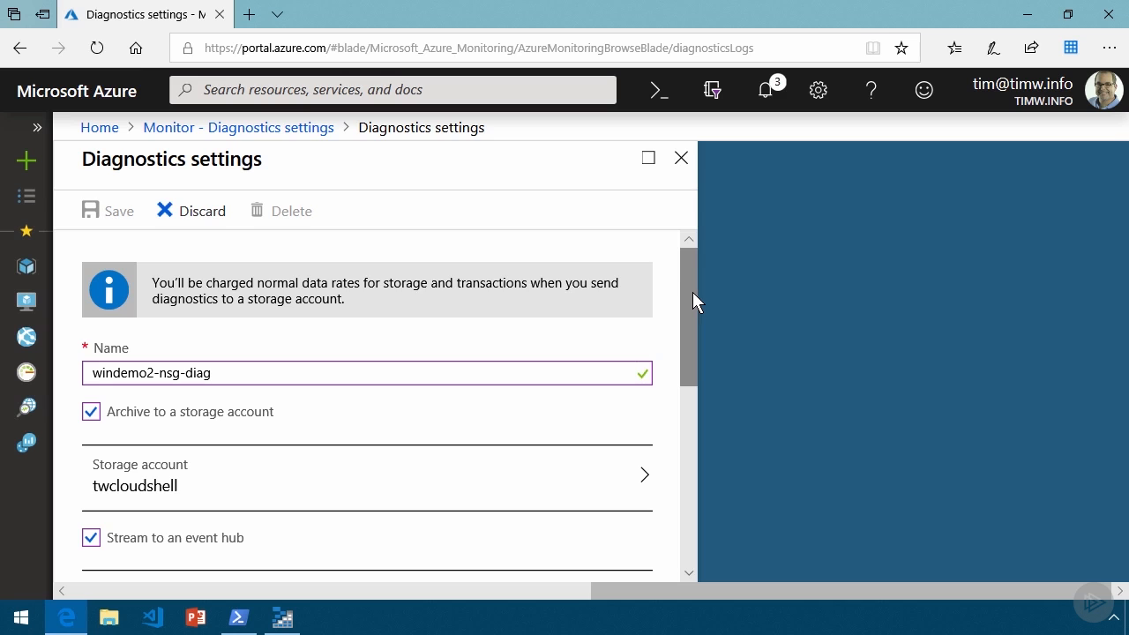
{"action": "left_click_drag", "start_coordinate": [692, 294], "coordinate": [680, 499]}
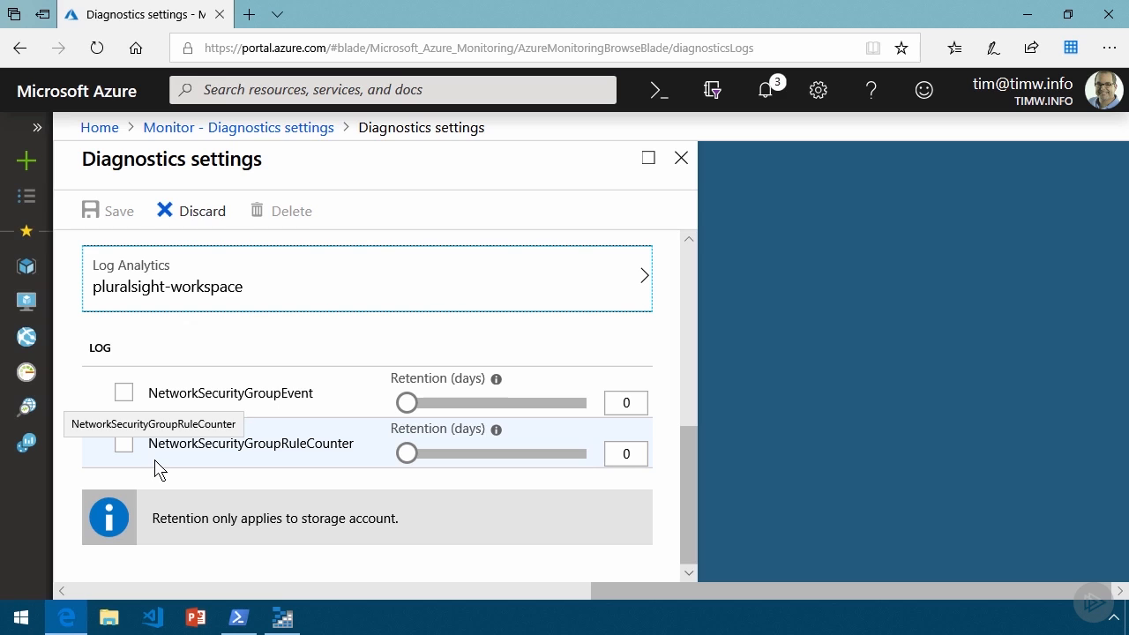
{"action": "left_click", "coordinate": [124, 392]}
{"action": "left_click", "coordinate": [125, 443]}
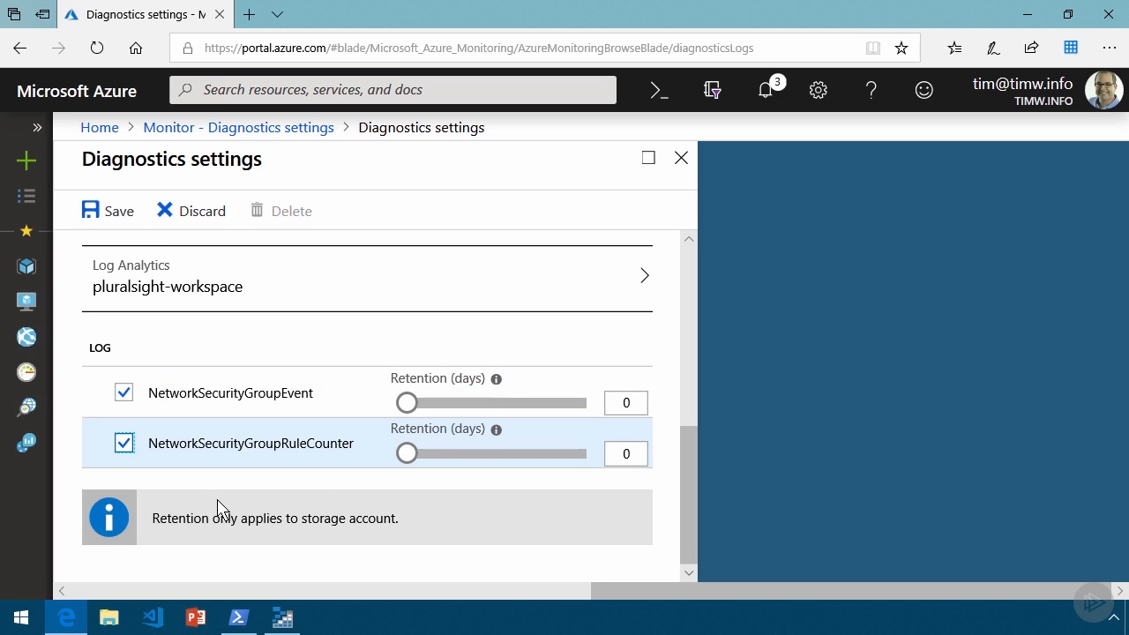
{"action": "left_click_drag", "start_coordinate": [407, 402], "coordinate": [613, 424]}
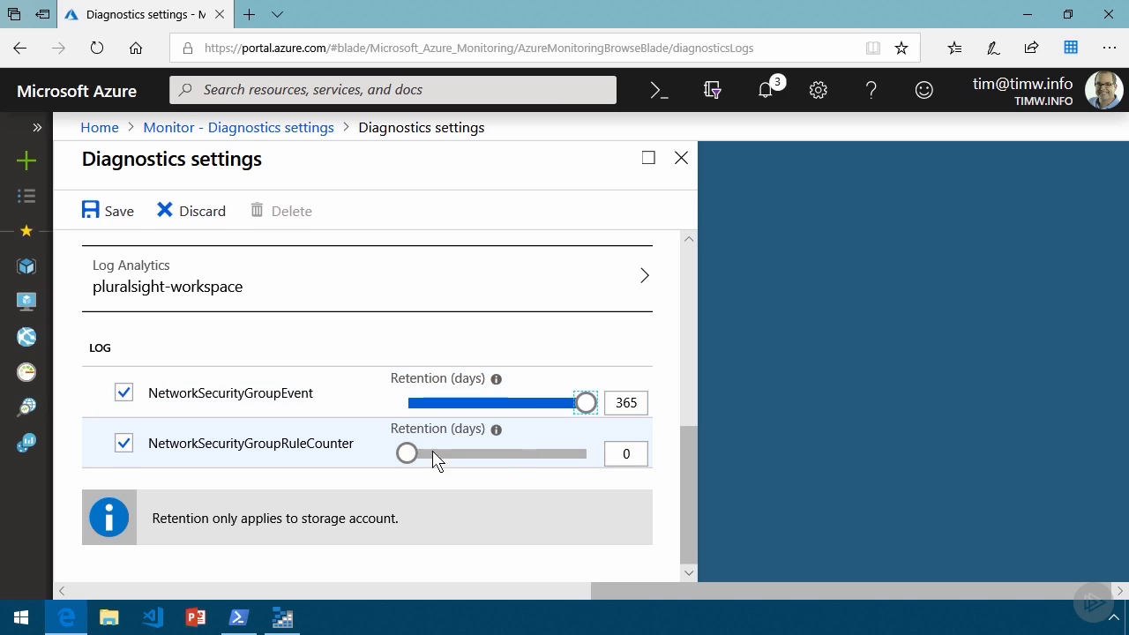
{"action": "left_click_drag", "start_coordinate": [405, 454], "coordinate": [592, 464]}
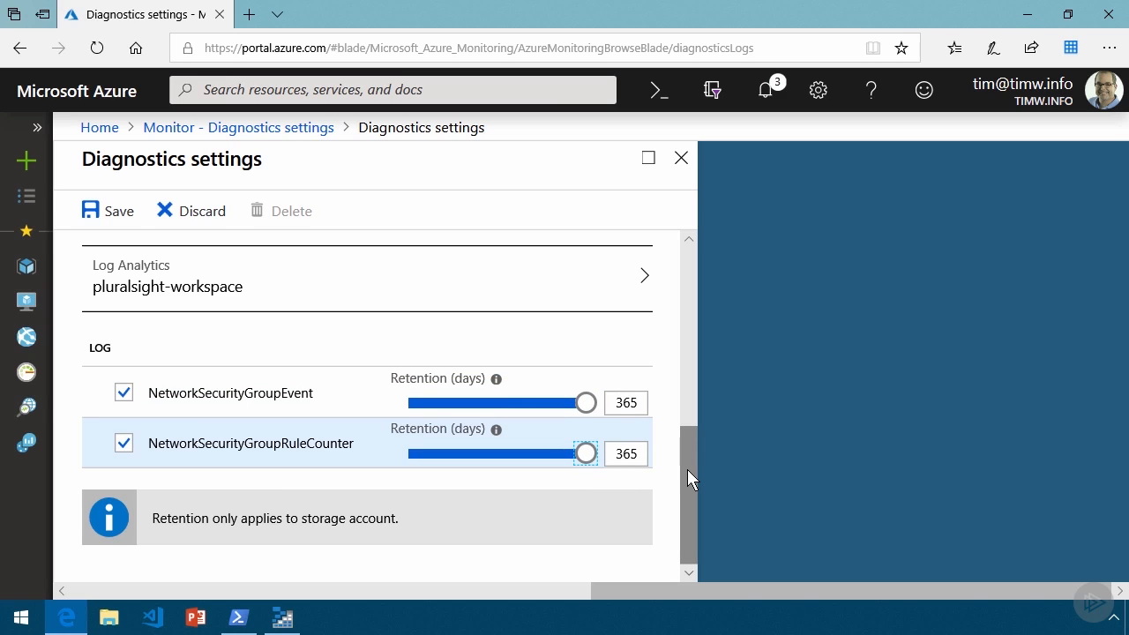
{"action": "left_click_drag", "start_coordinate": [689, 471], "coordinate": [688, 463]}
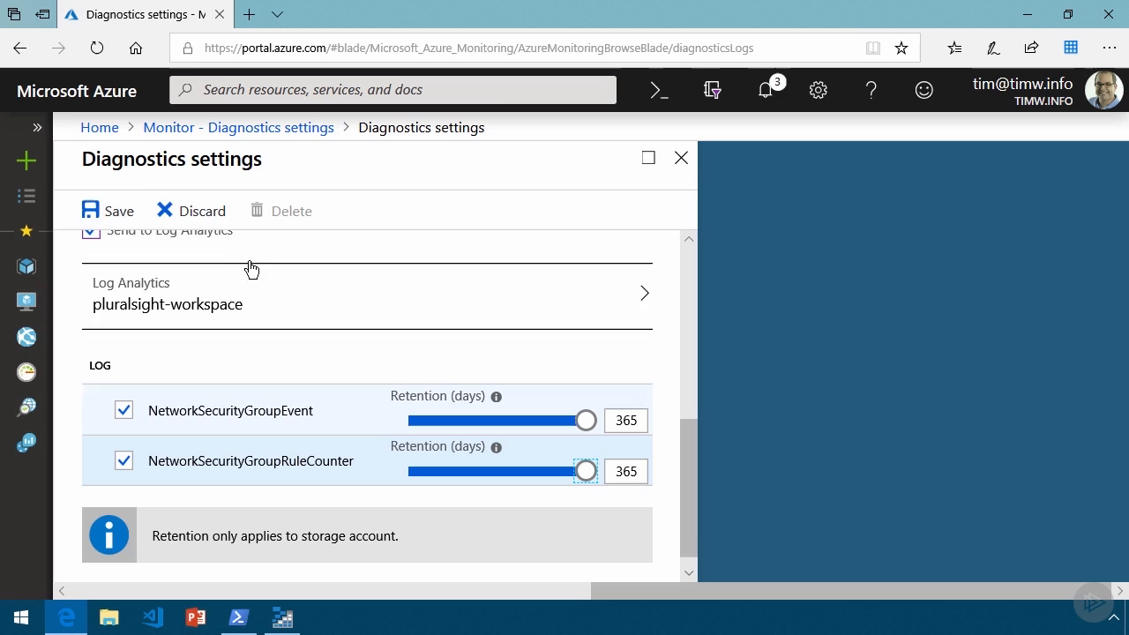
{"action": "left_click", "coordinate": [97, 209]}
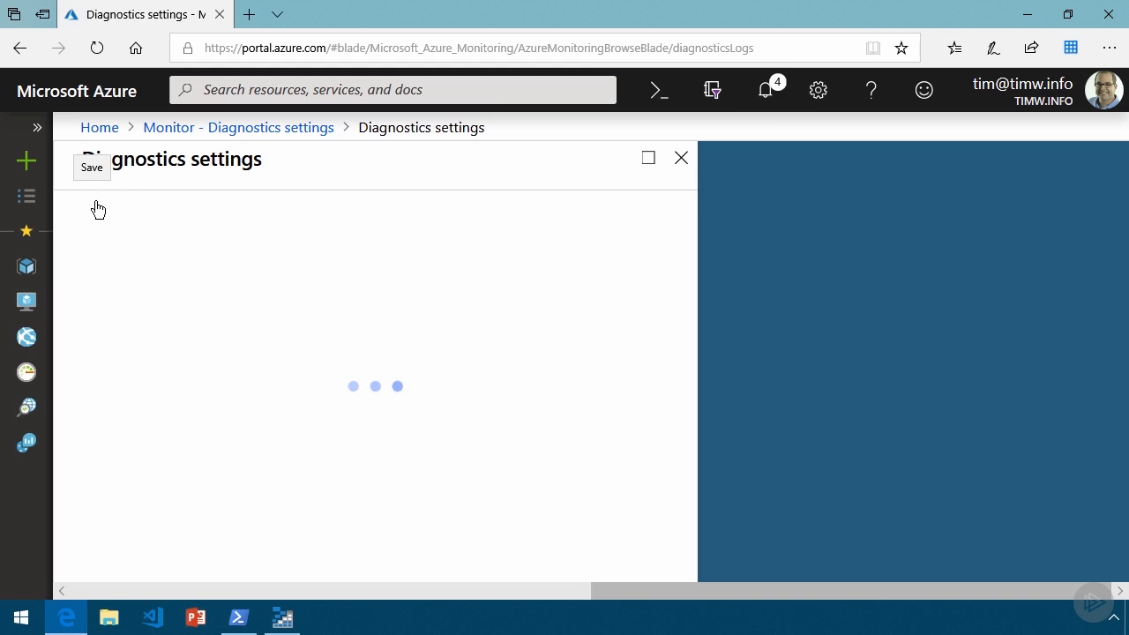